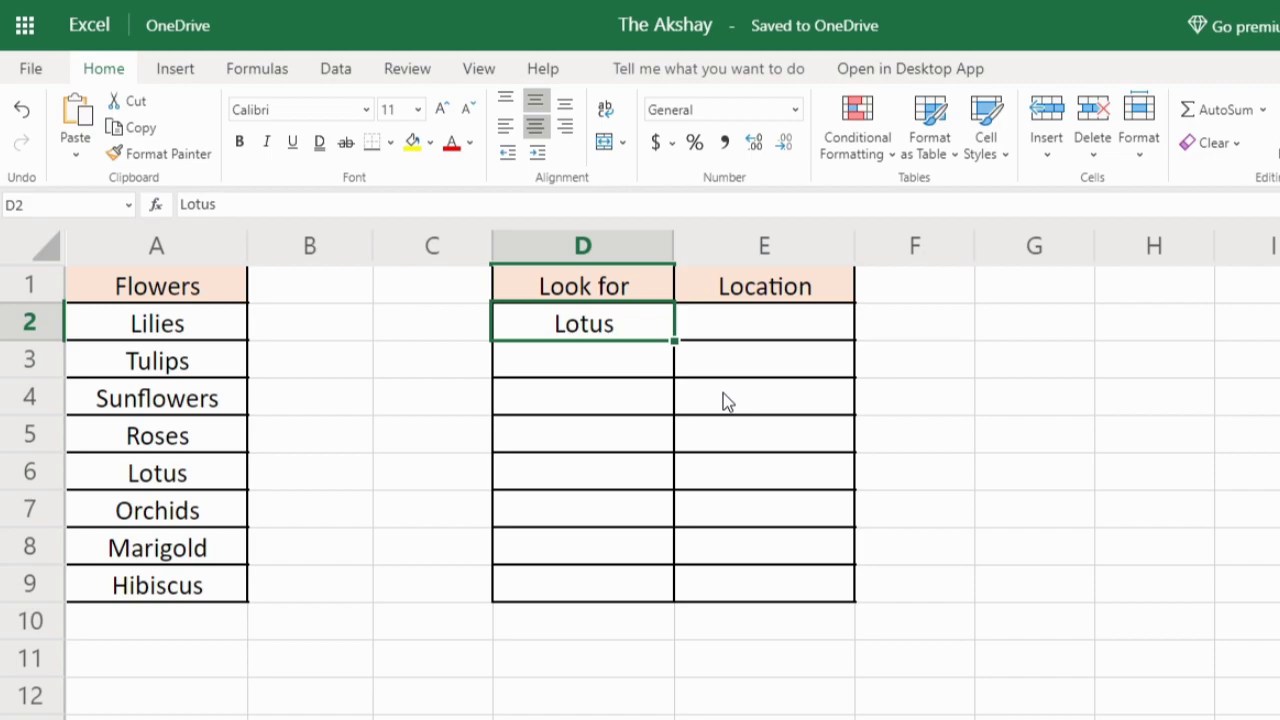
Enter =MATCH(D2,A2:A9,0) in E2 to find the flower's position, and count down the list from Lilies to Lotus to check it
click(743, 326)
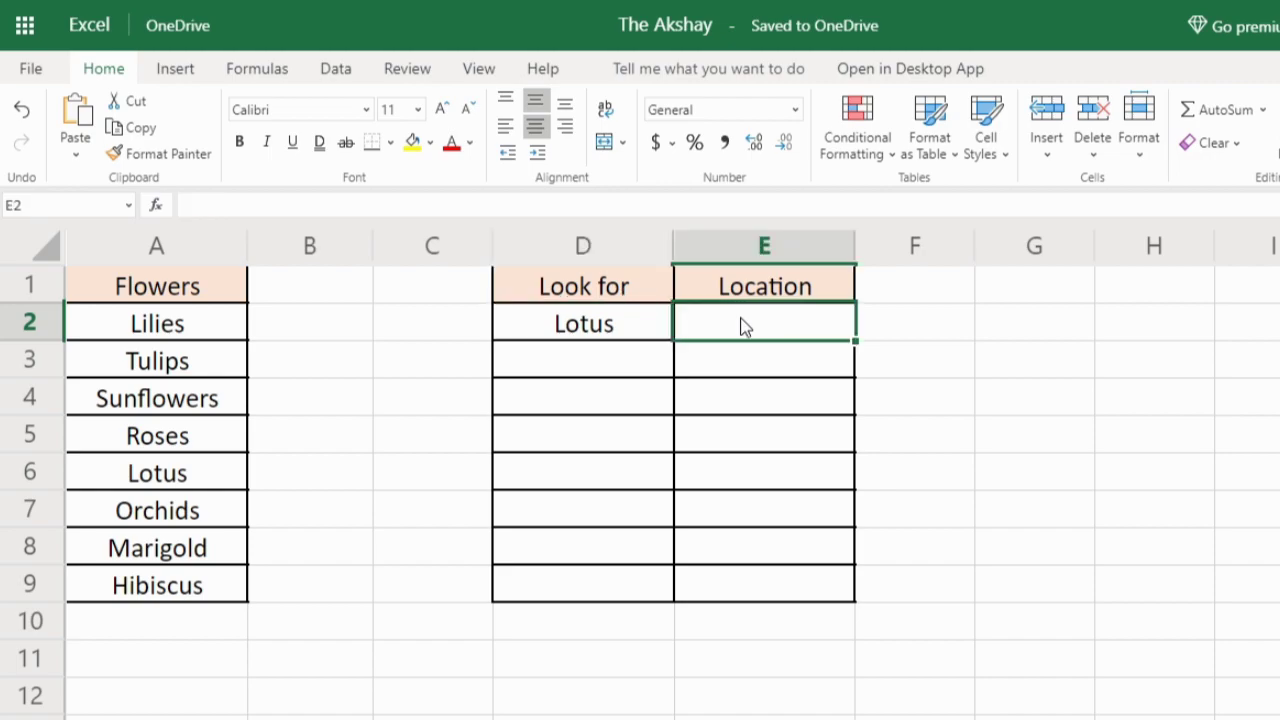
text(=mat)
key(Tab)
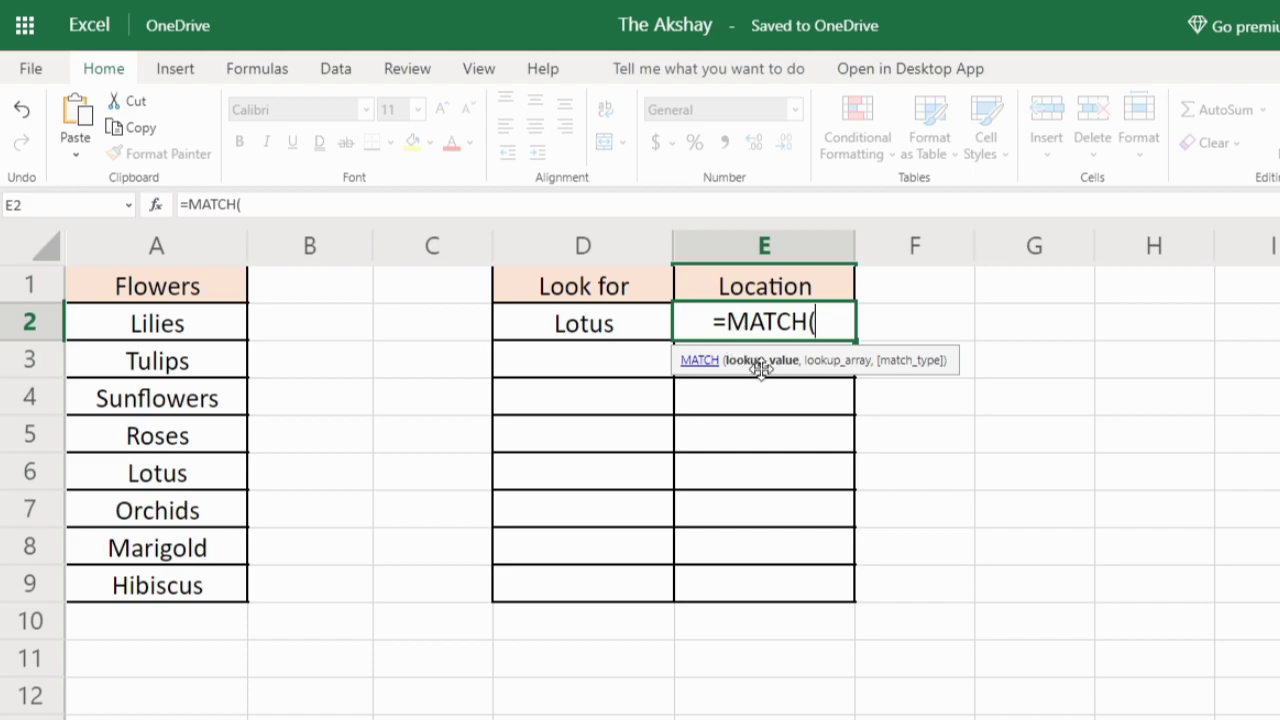
click(635, 337)
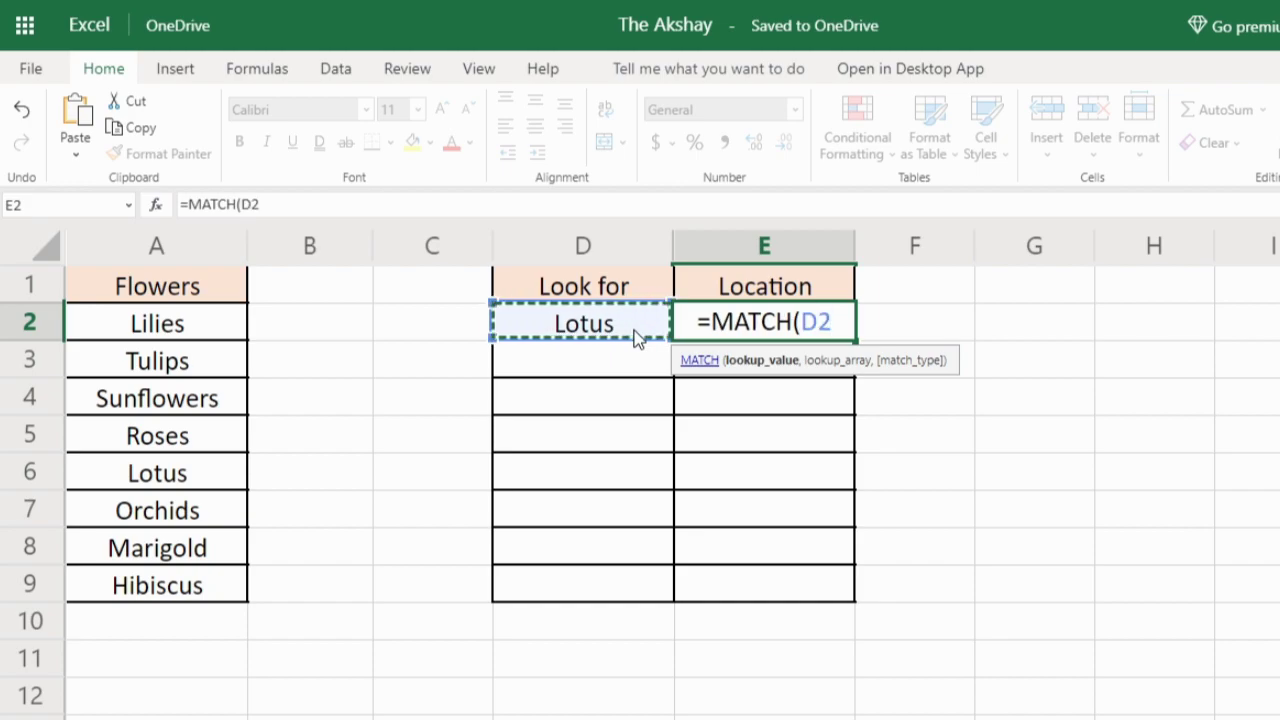
text(,)
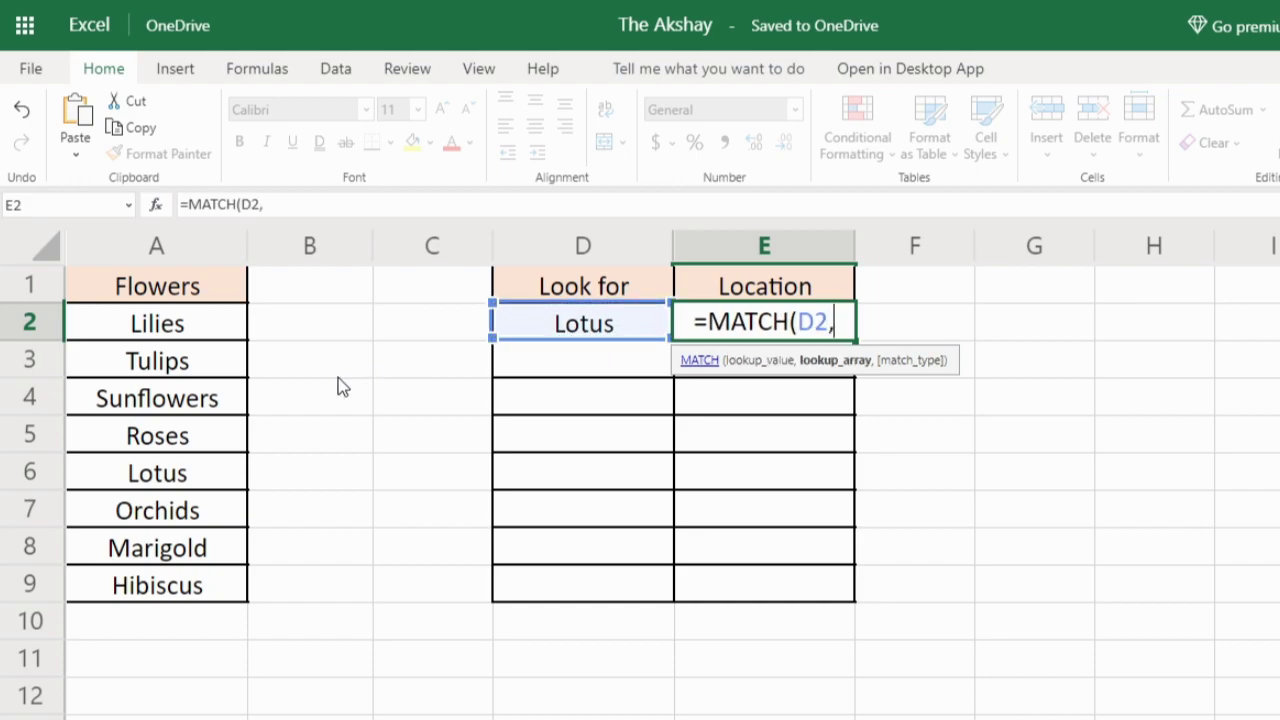
drag(149, 330, 197, 592)
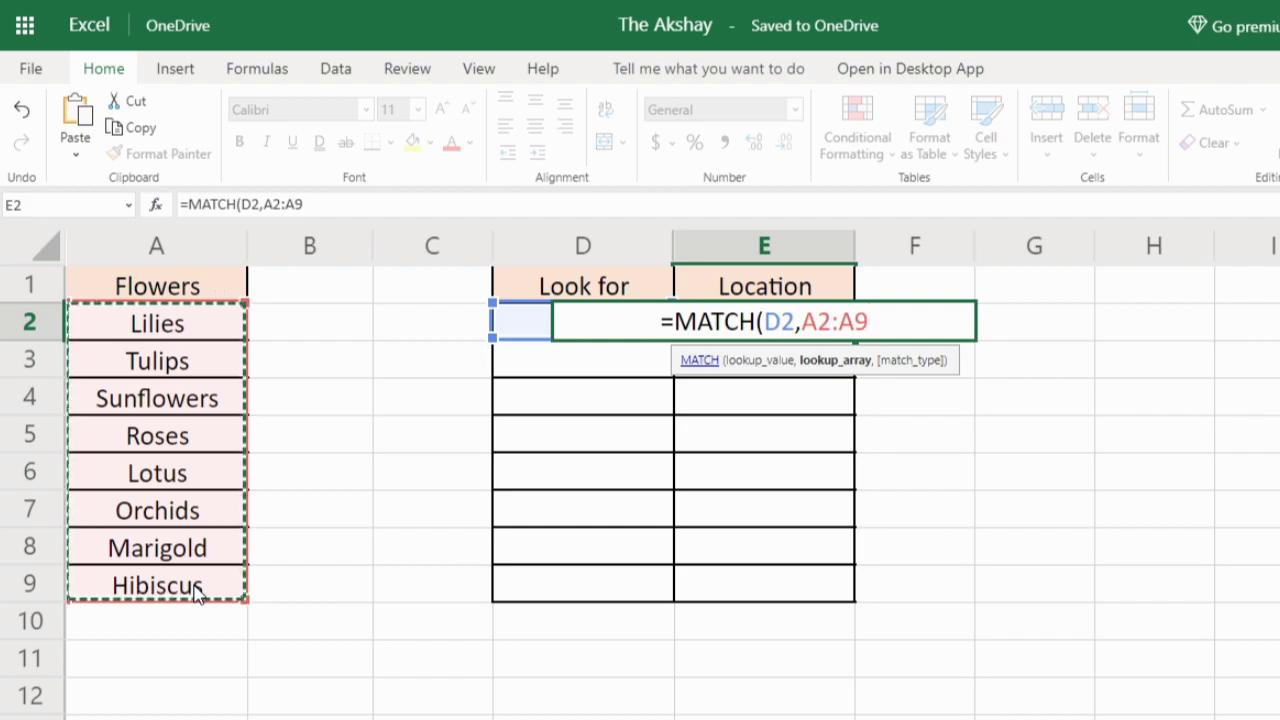
text(,)
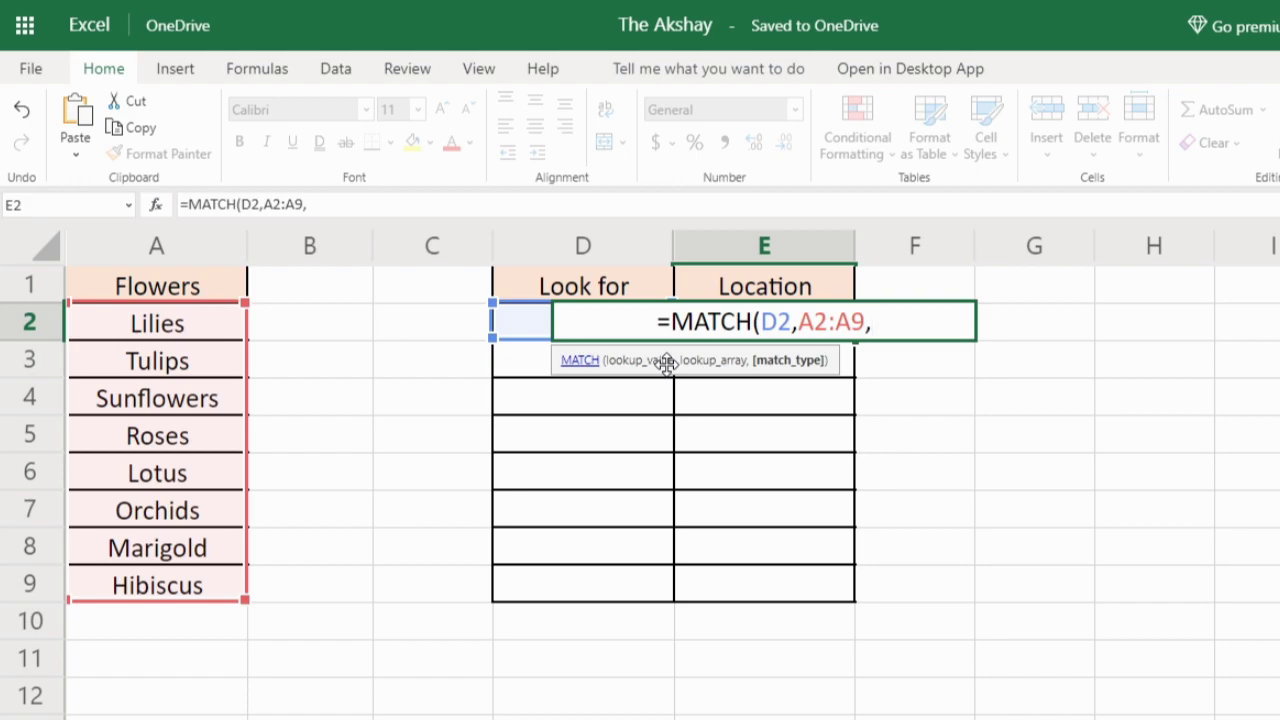
text(0))
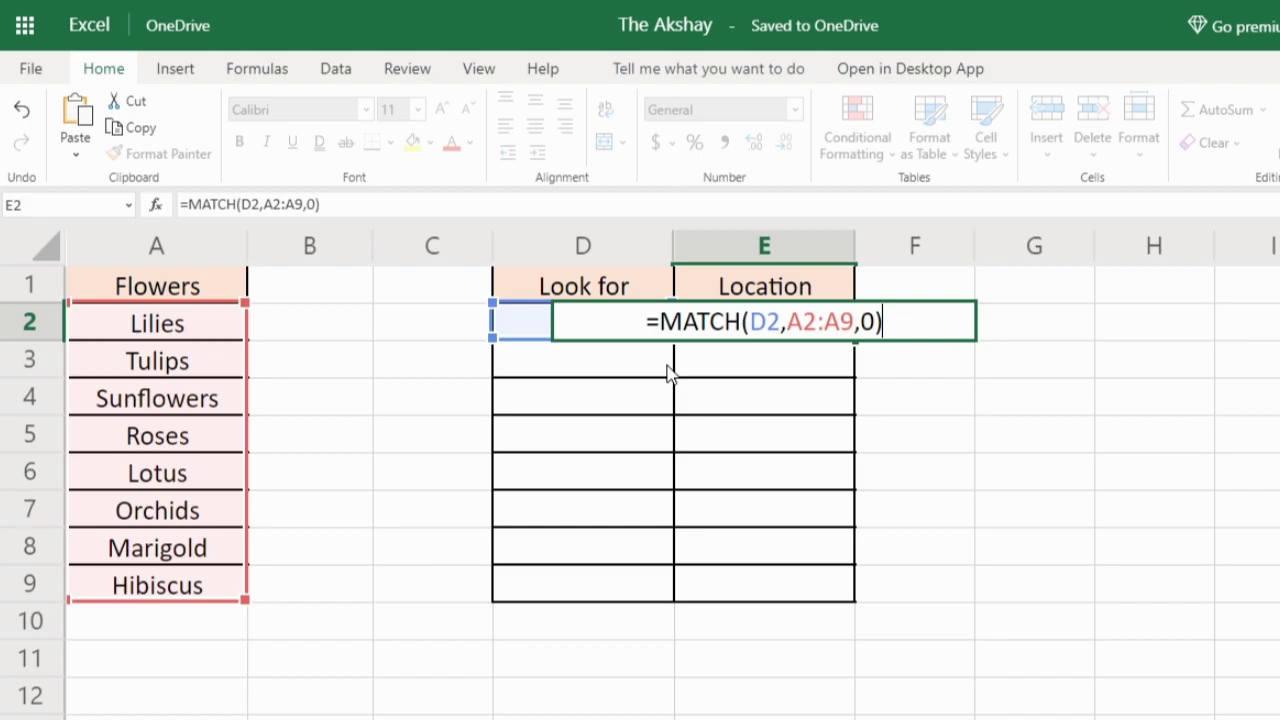
key(Return)
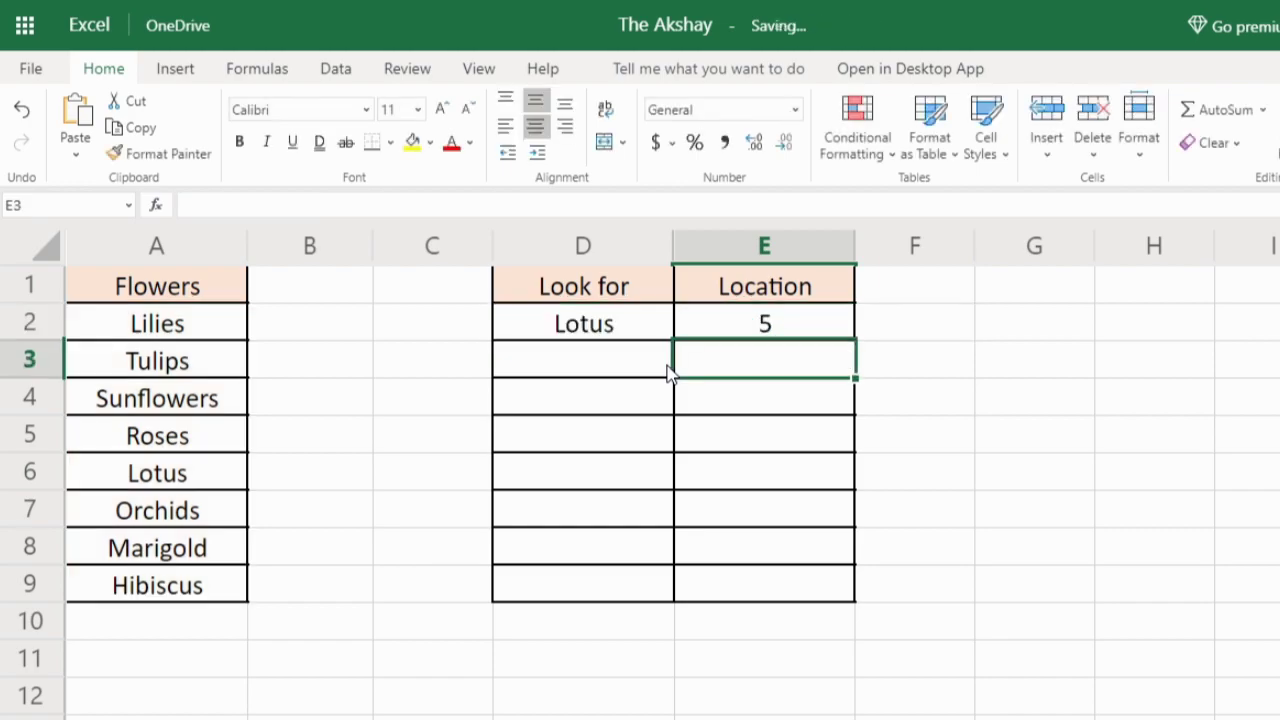
click(737, 322)
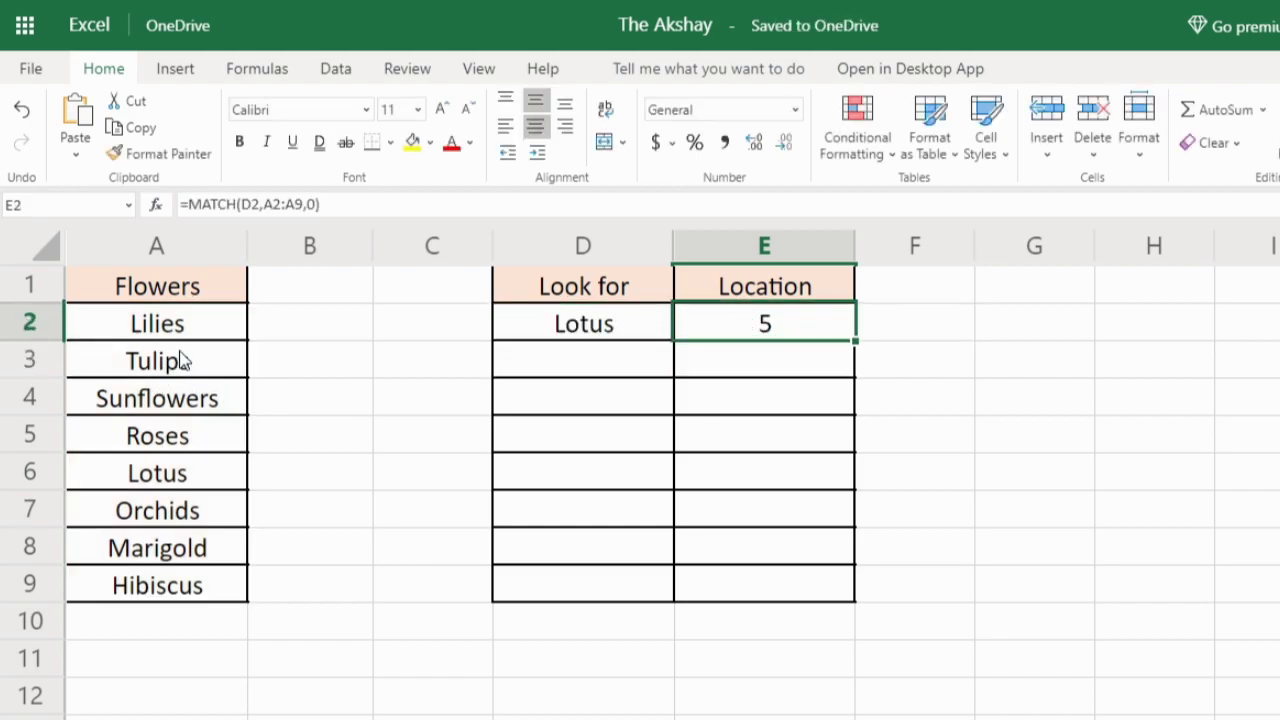
drag(198, 328, 197, 482)
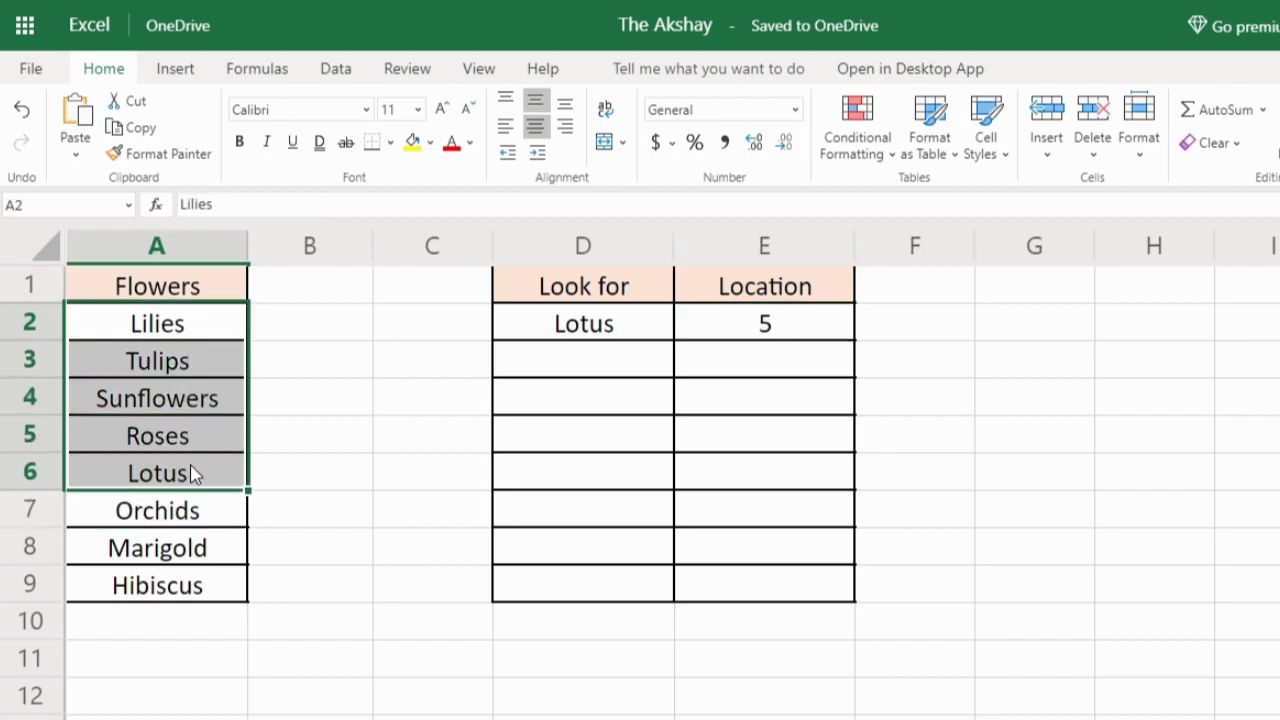
Change the lookup value in D2 to lowercase "lotus" and compare it with the list entry in A6 and the formula in E2
click(580, 327)
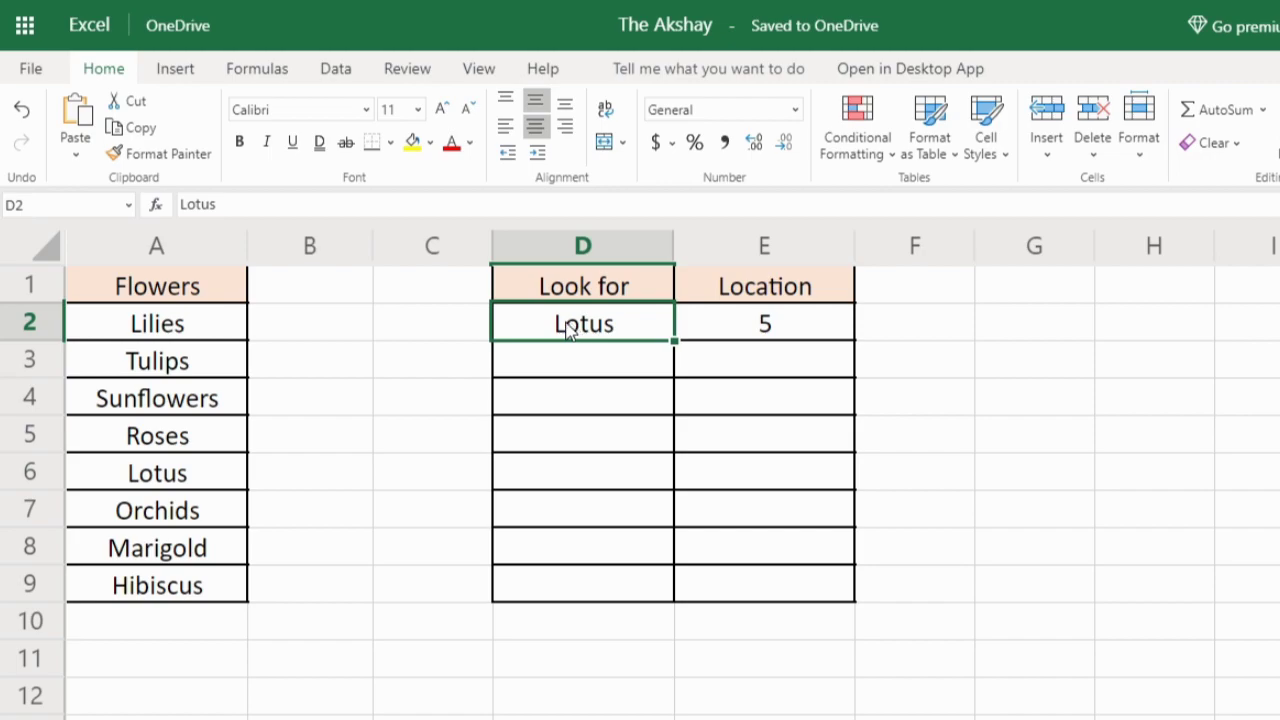
double_click(567, 332)
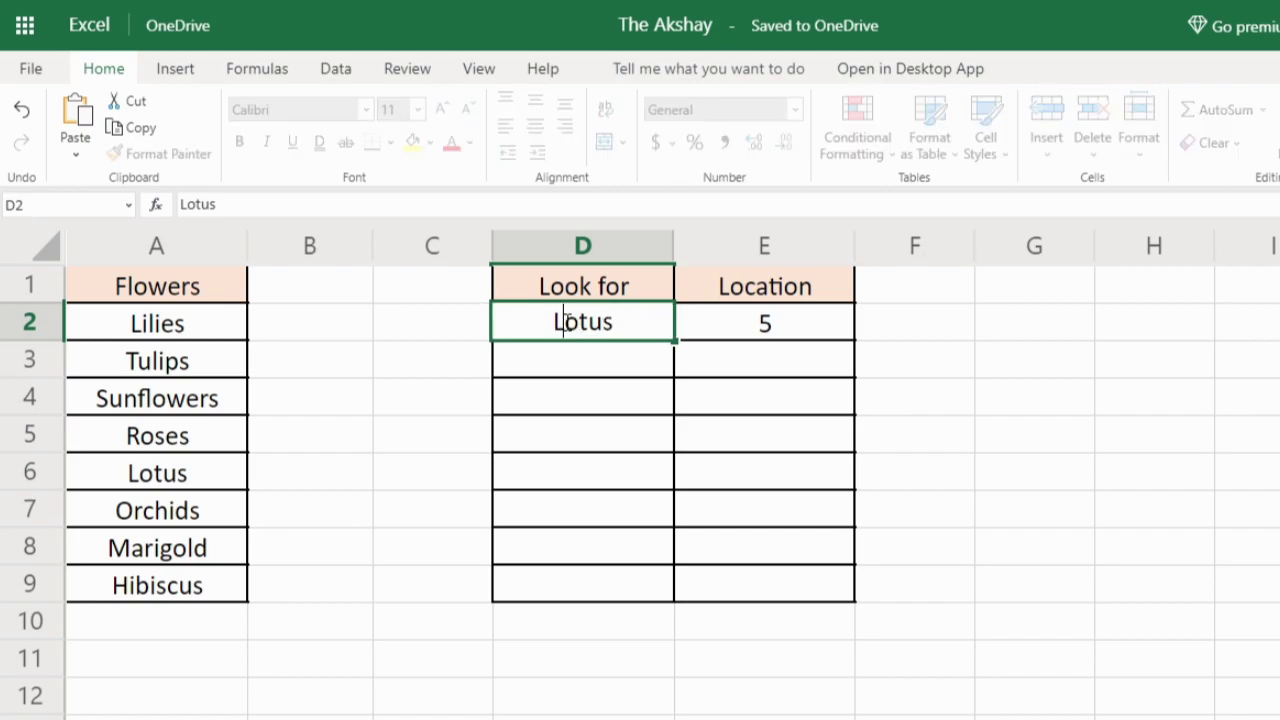
key(BackSpace)
text(l)
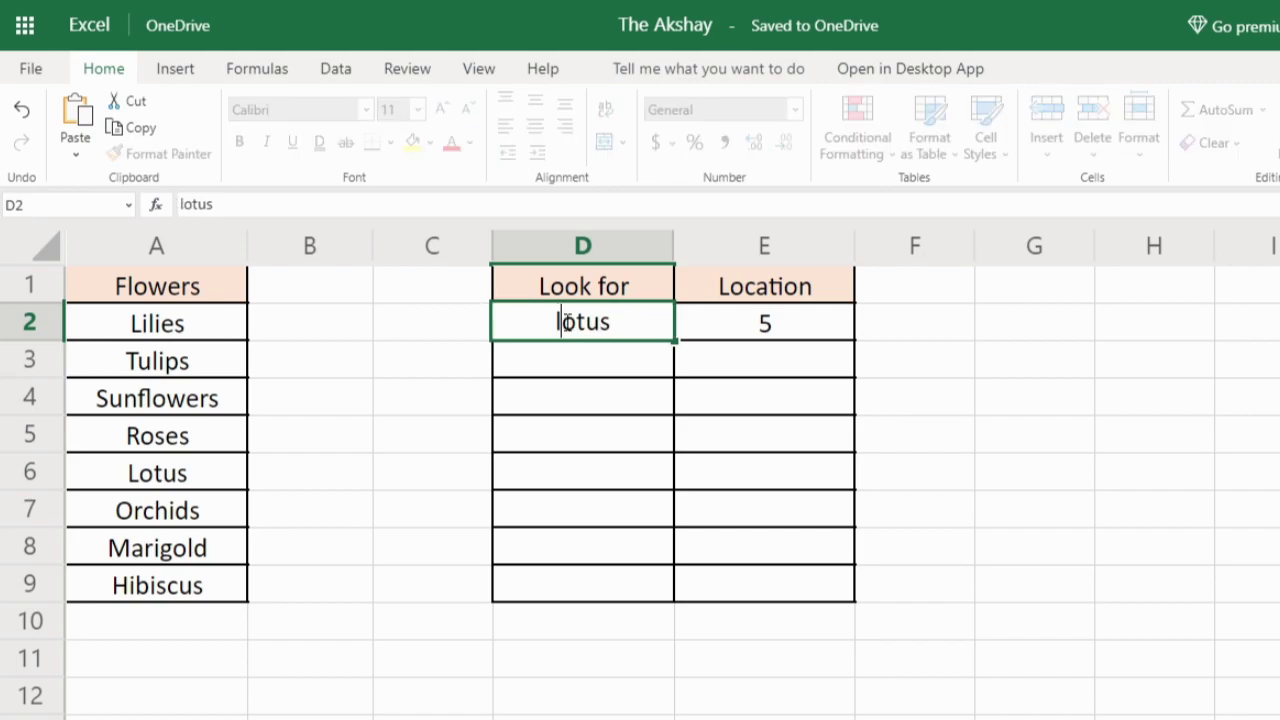
key(Return)
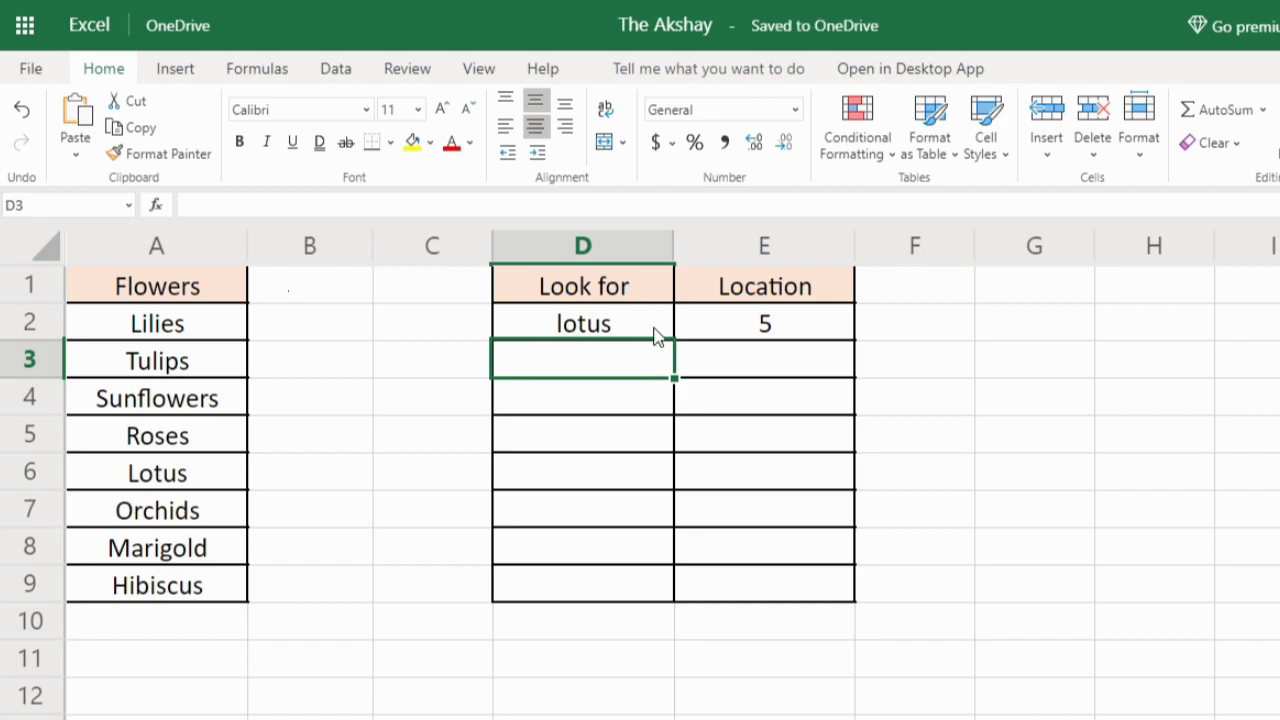
click(165, 478)
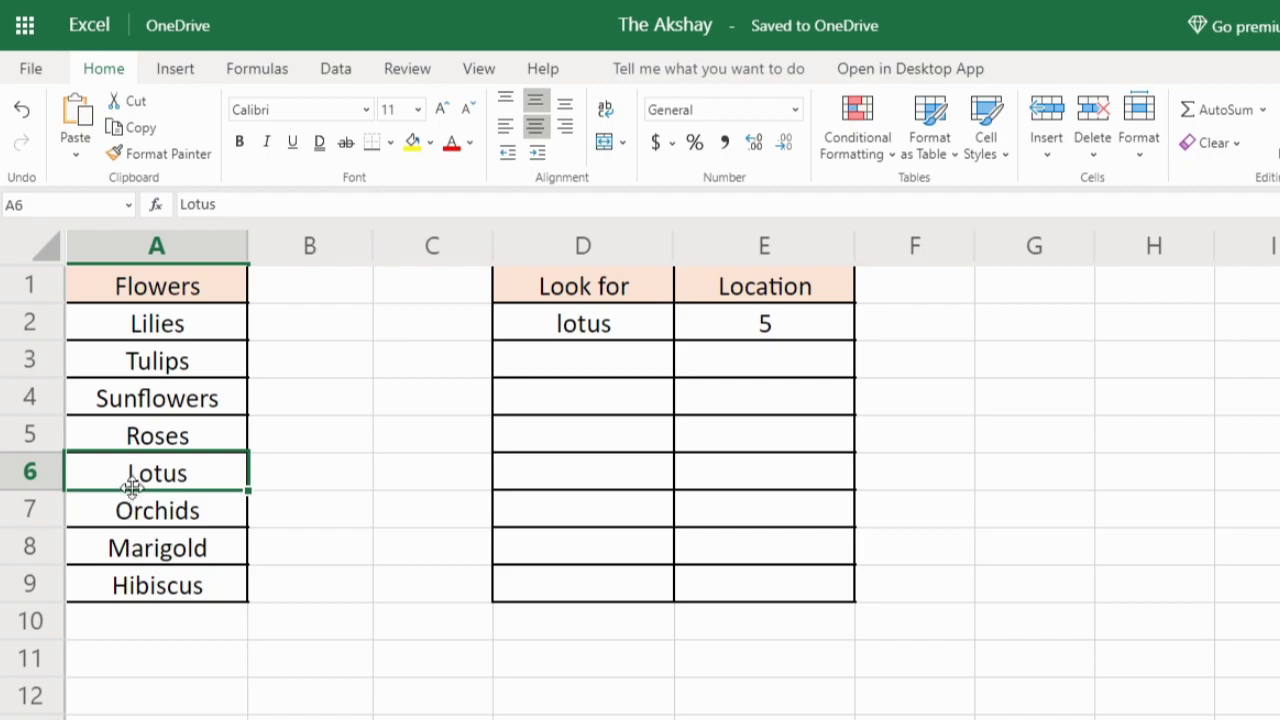
click(586, 331)
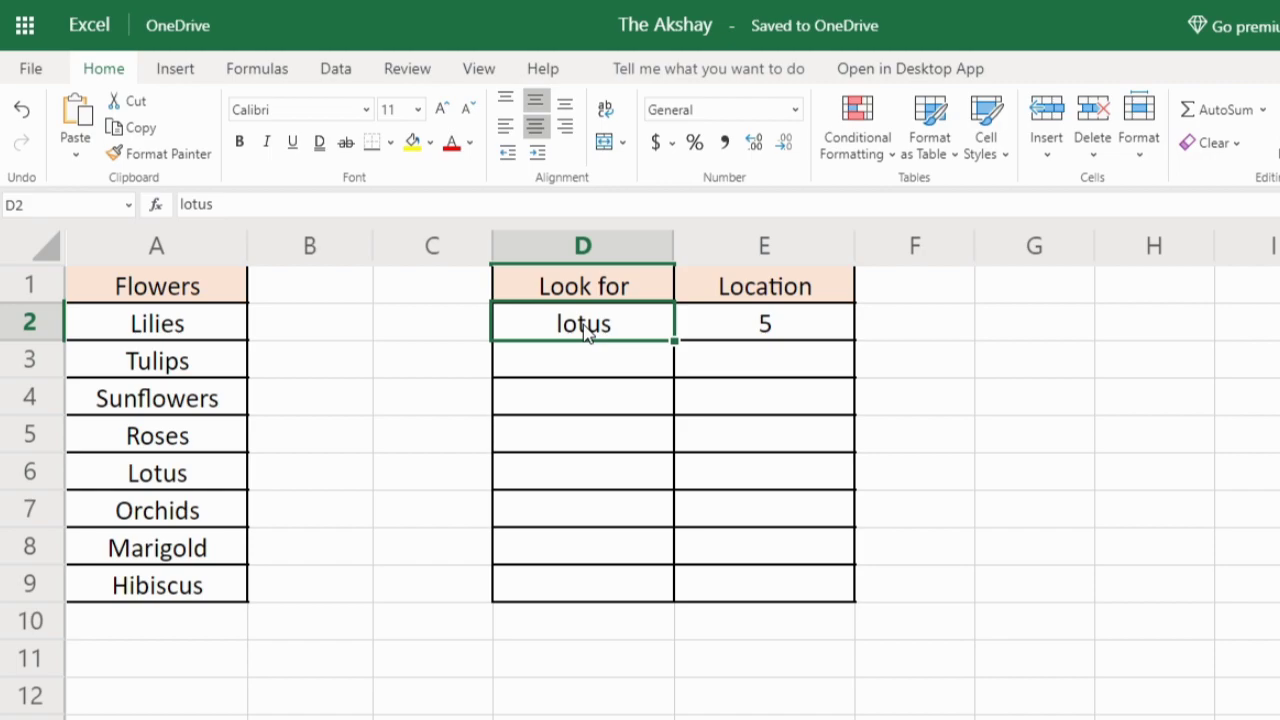
key(Right)
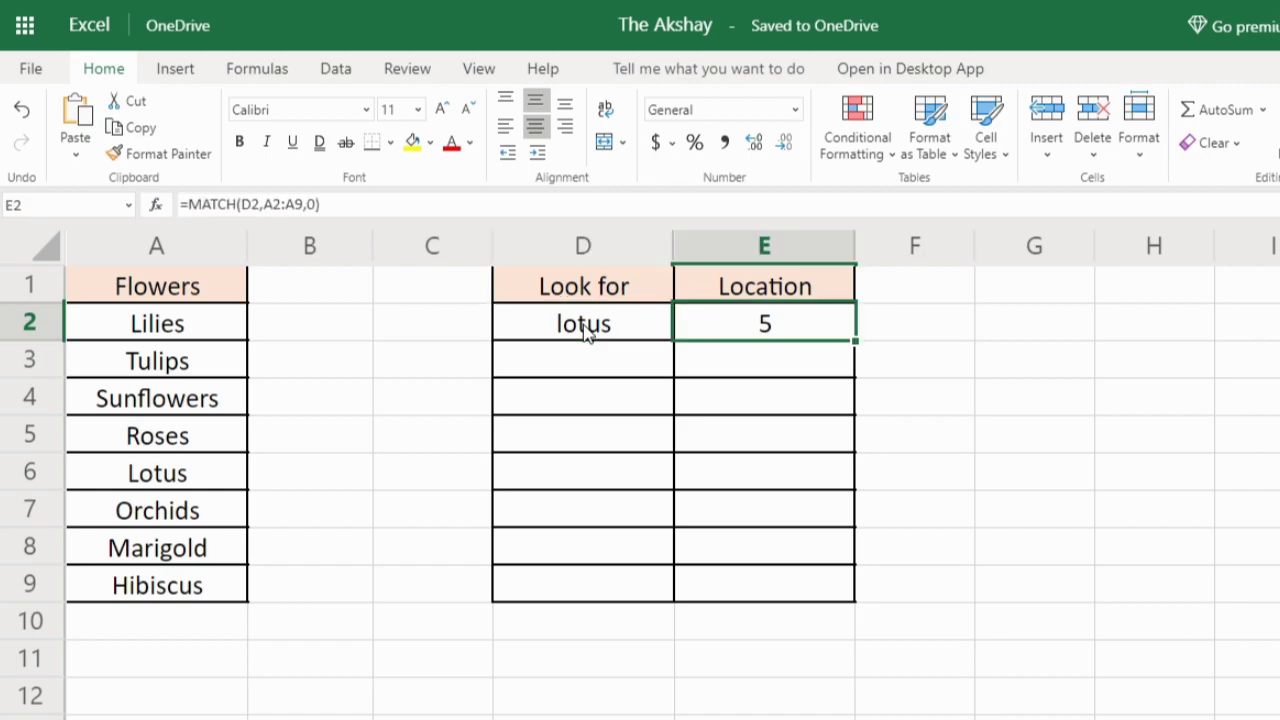
Test the exact match with the misspelled lookup value "lotua" in D2 and inspect the Location cell E2
key(Left)
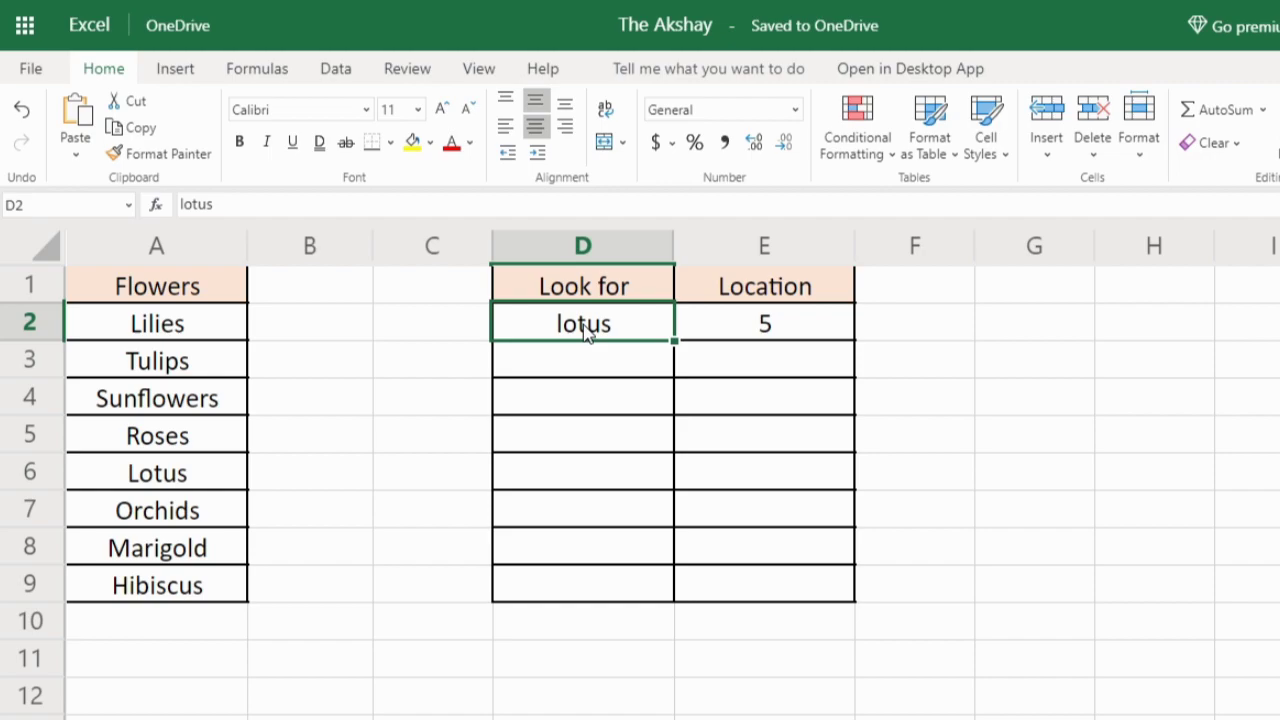
key(F2)
key(BackSpace)
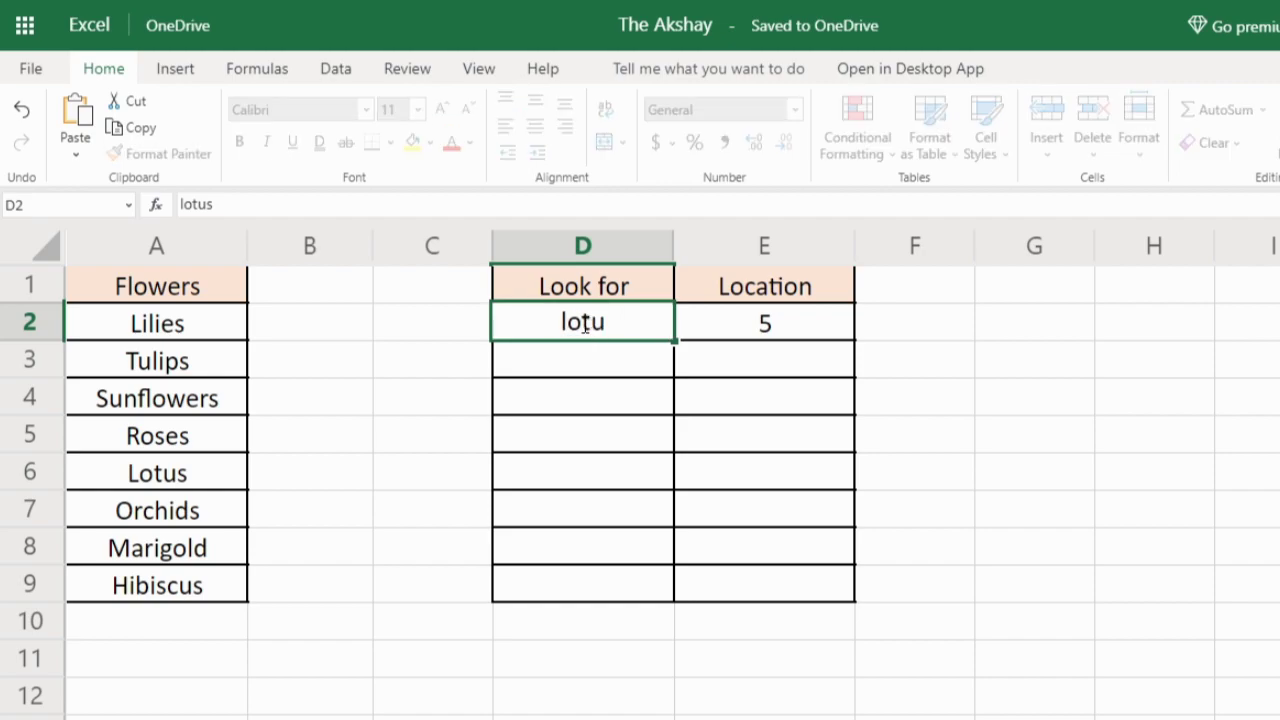
text(a)
key(Return)
key(Up)
key(Right)
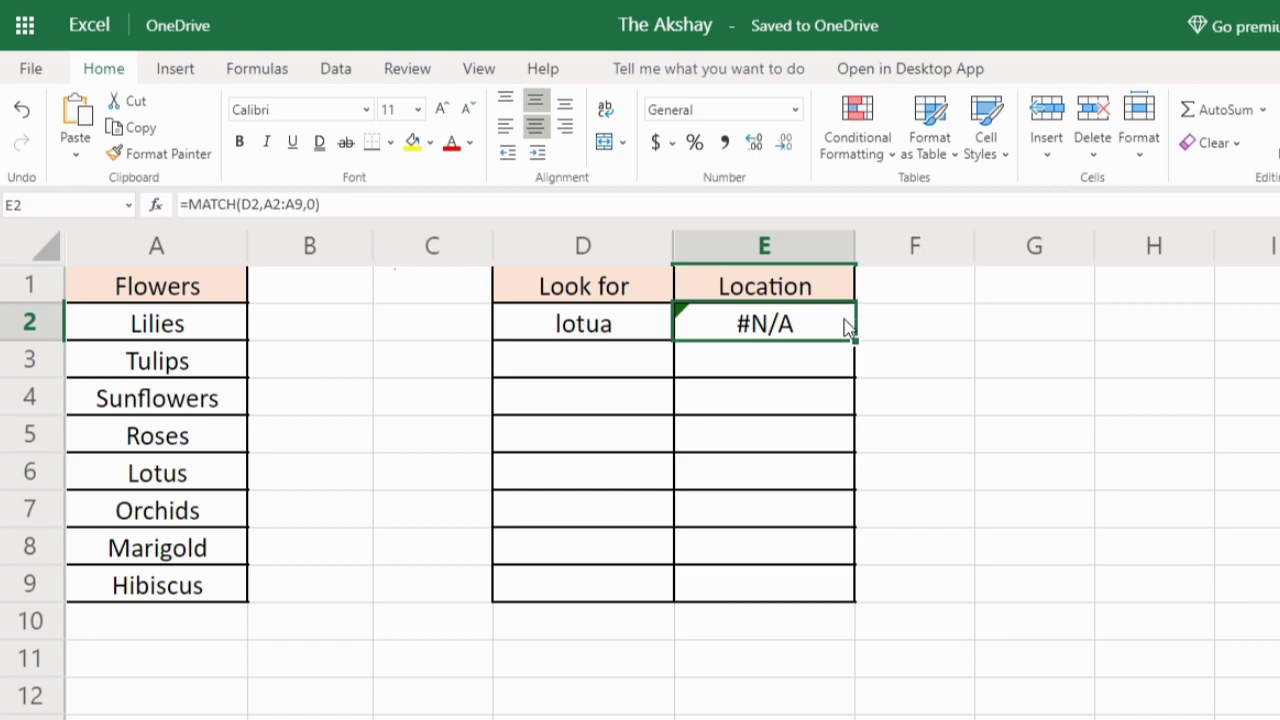
click(616, 329)
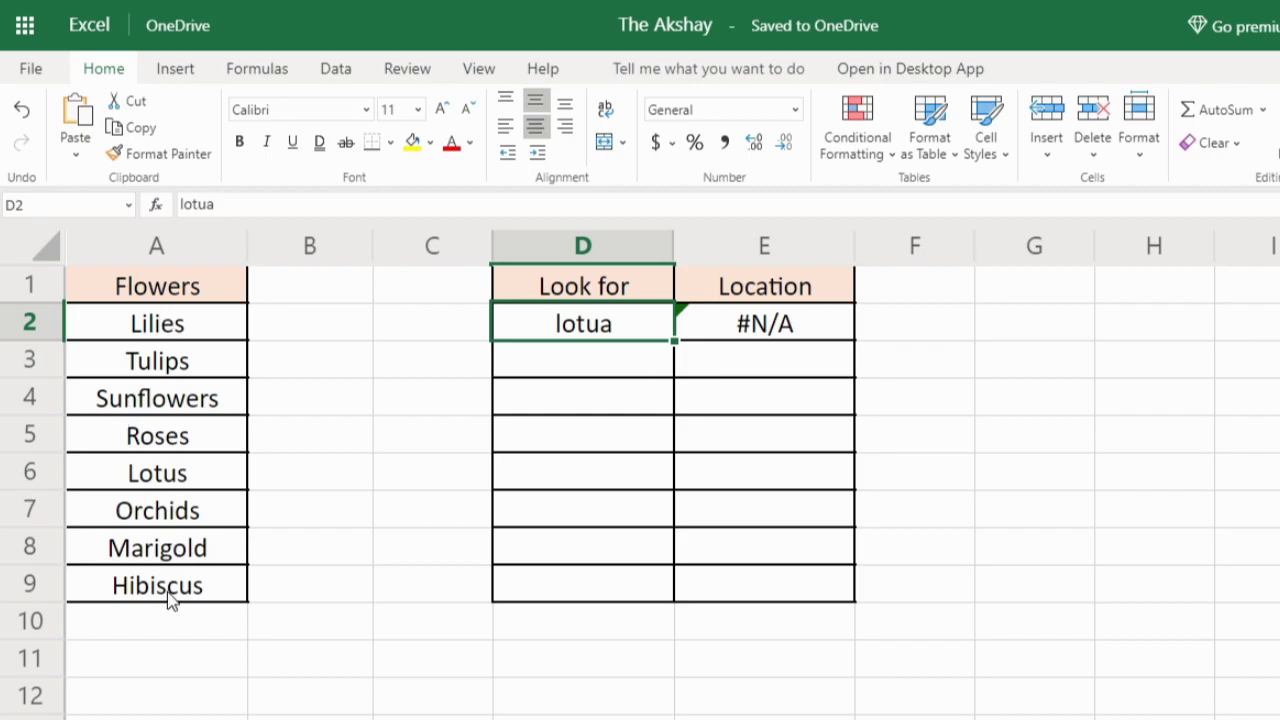
click(771, 332)
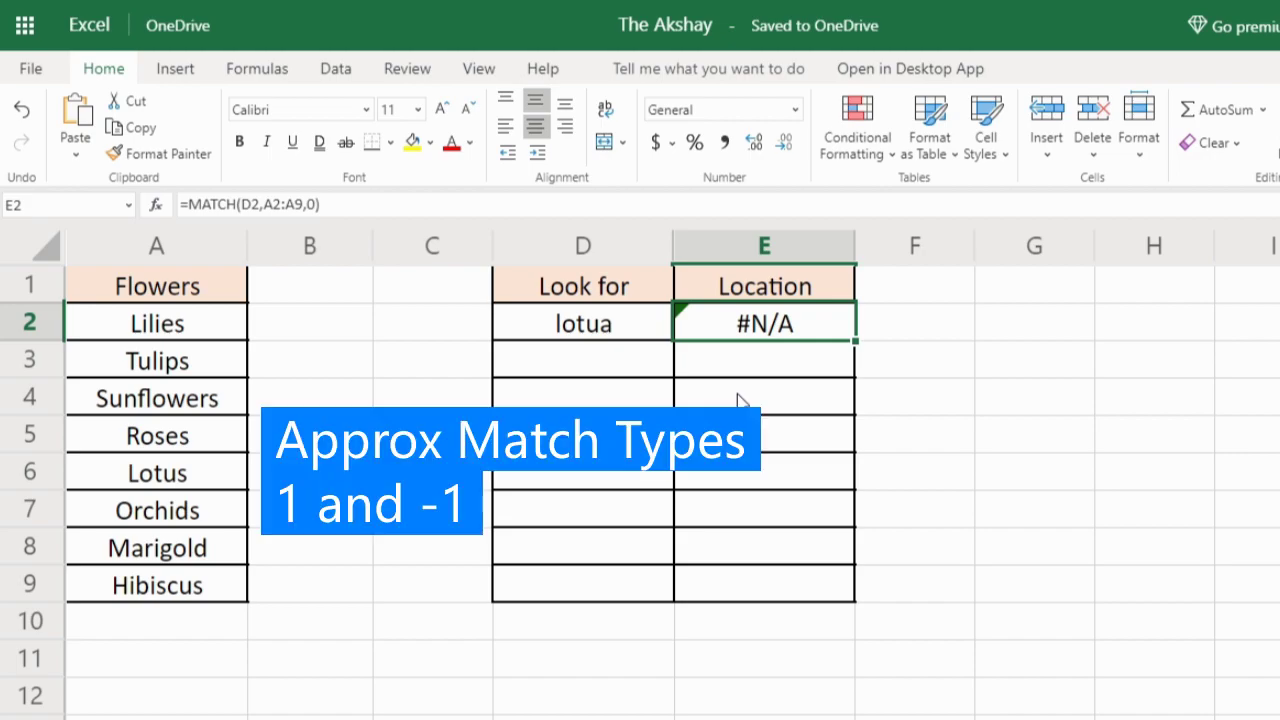
Correct the spelling of the lookup value in D2 to "lotus"
double_click(650, 325)
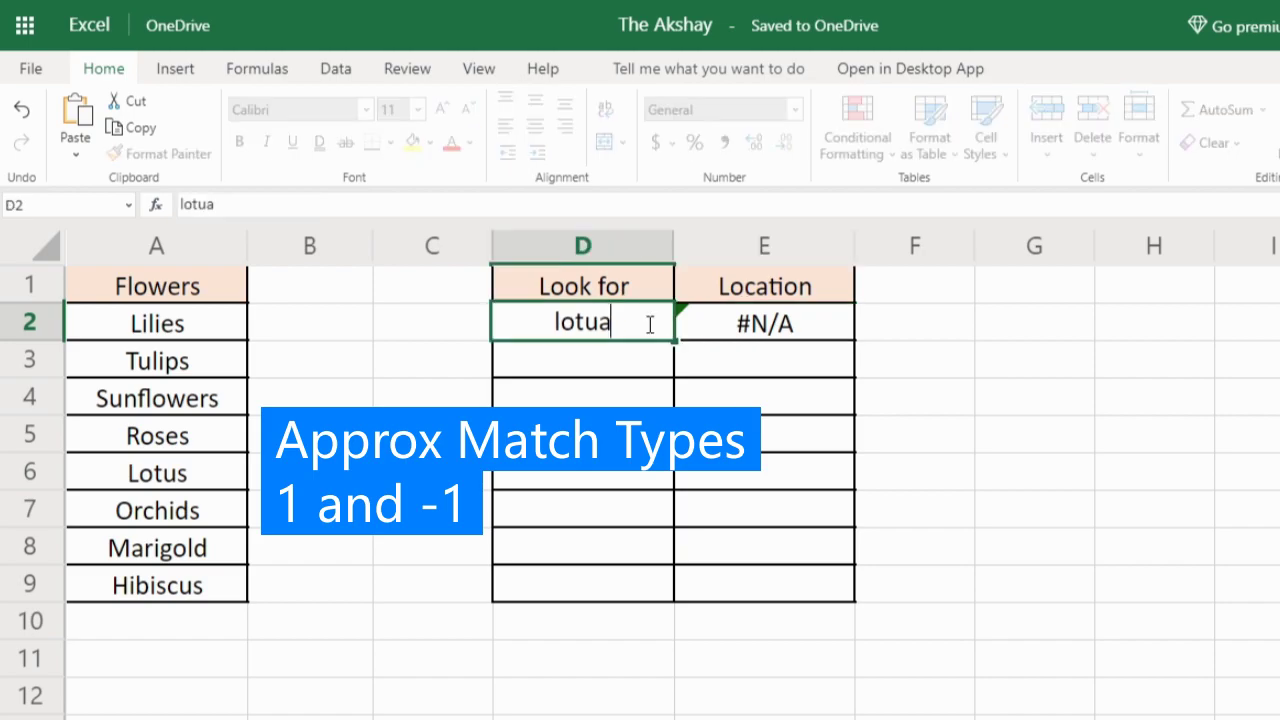
key(BackSpace)
text(s)
key(Return)
Enter =MATCH(D2,A2:A9,1) in E3 to look up the flower with match type 1
key(Right)
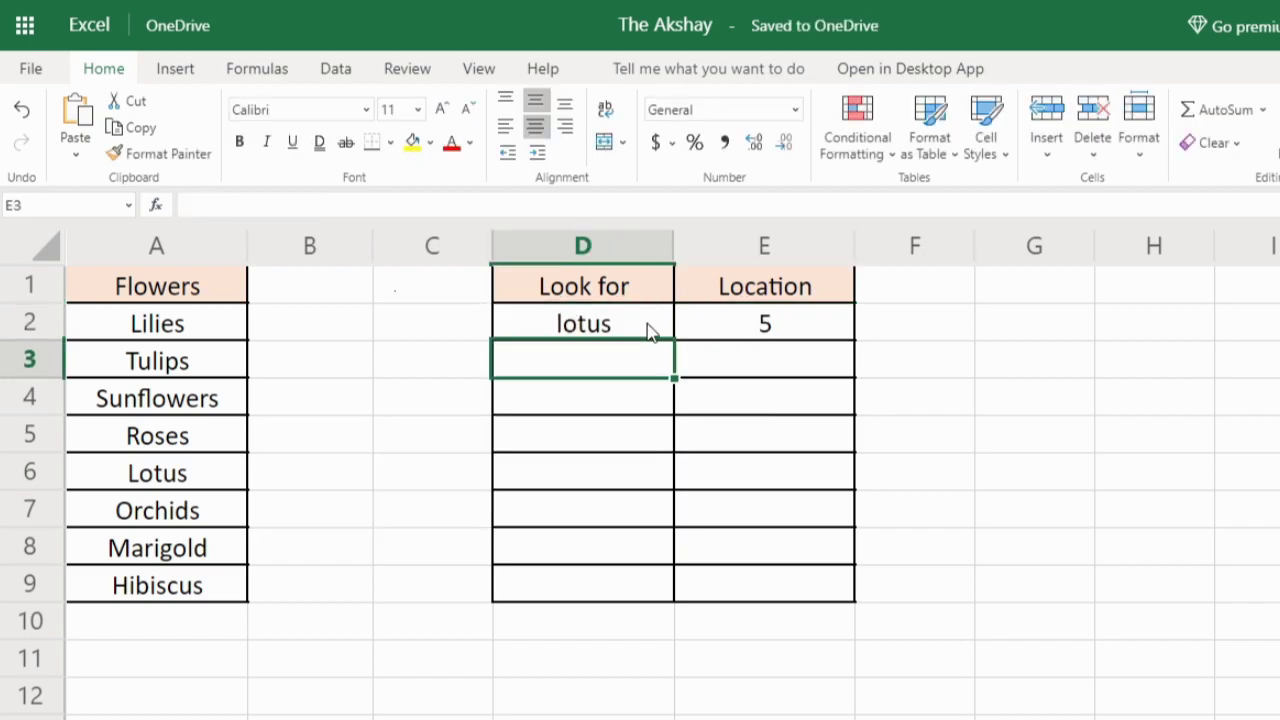
text(=mat)
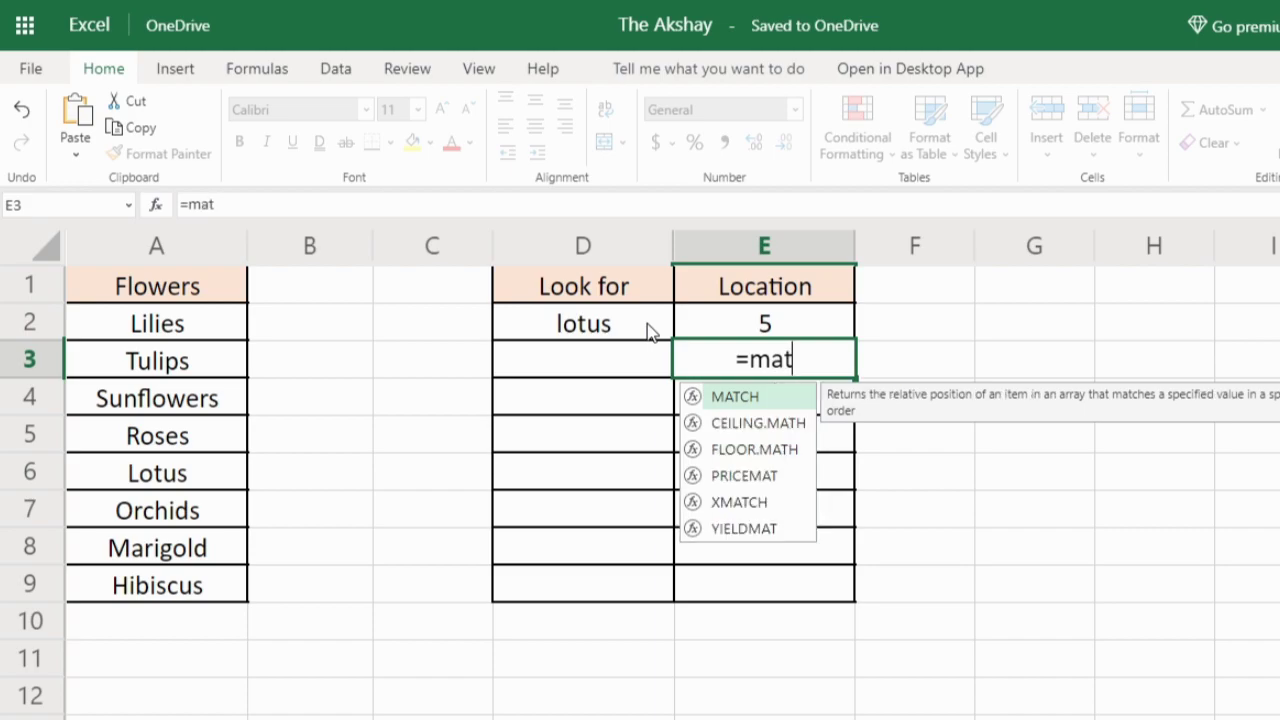
key(Tab)
click(625, 330)
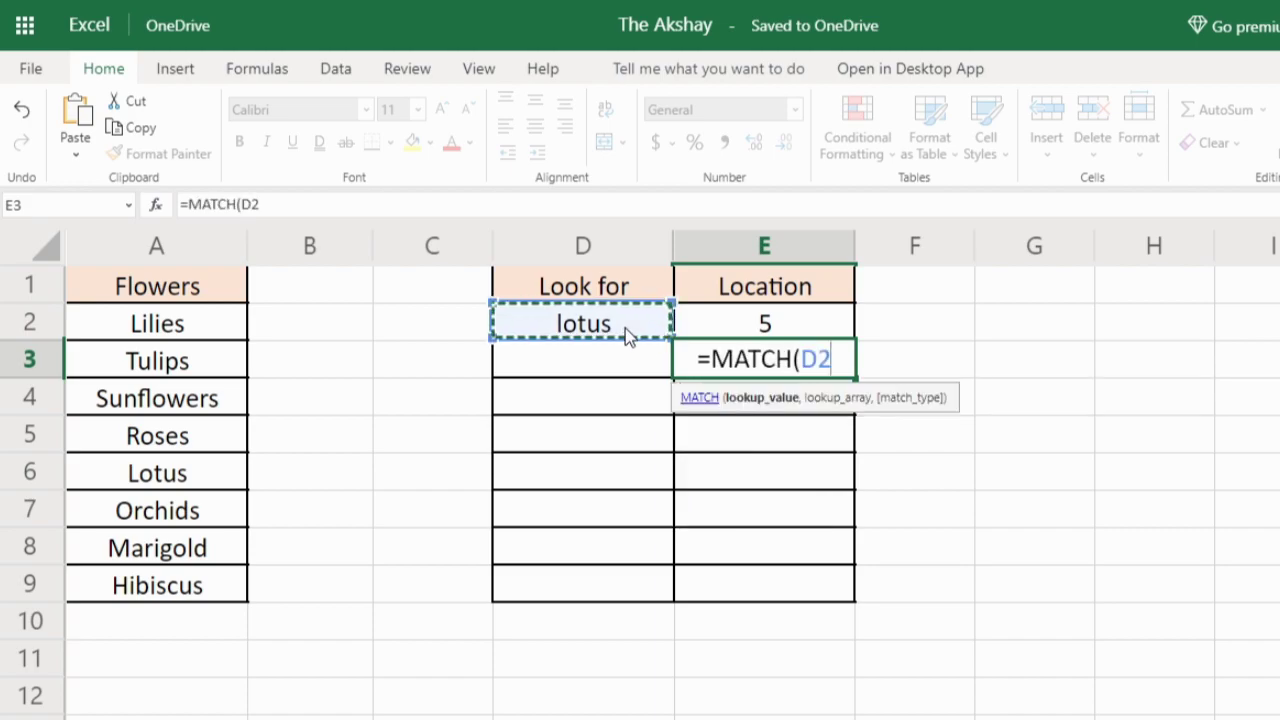
text(,)
drag(180, 334, 190, 592)
text(,)
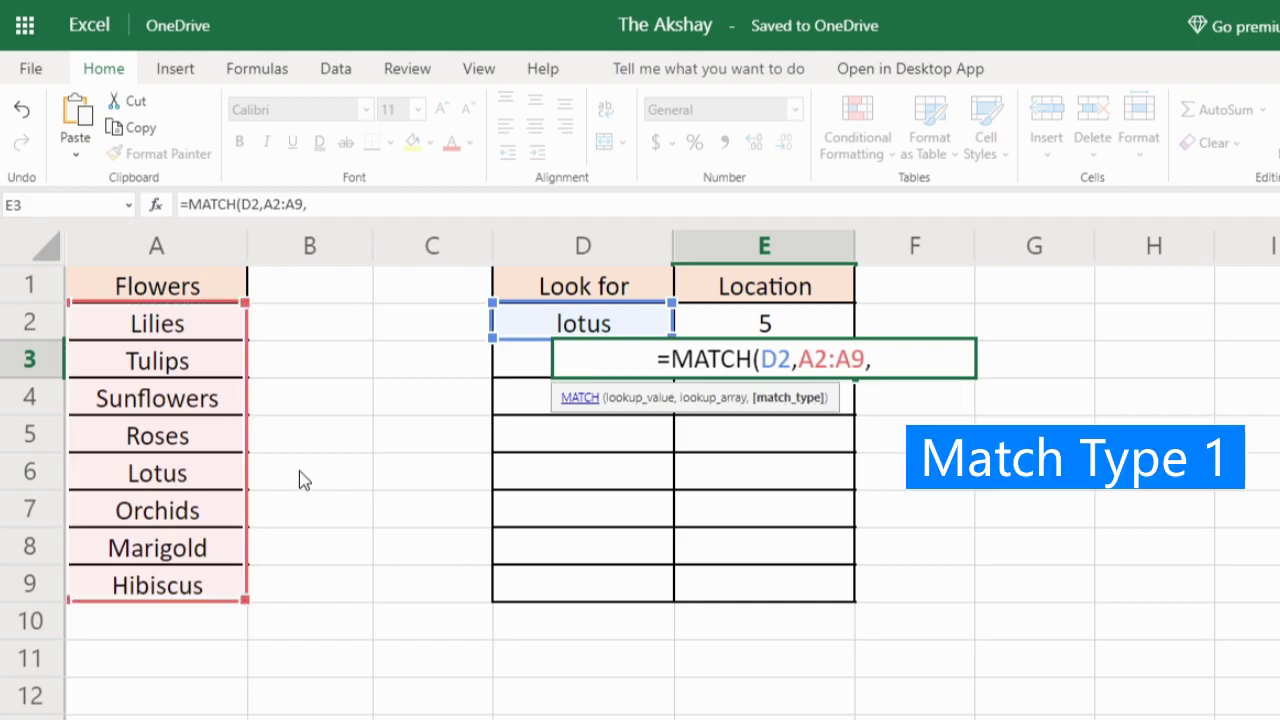
text(1)
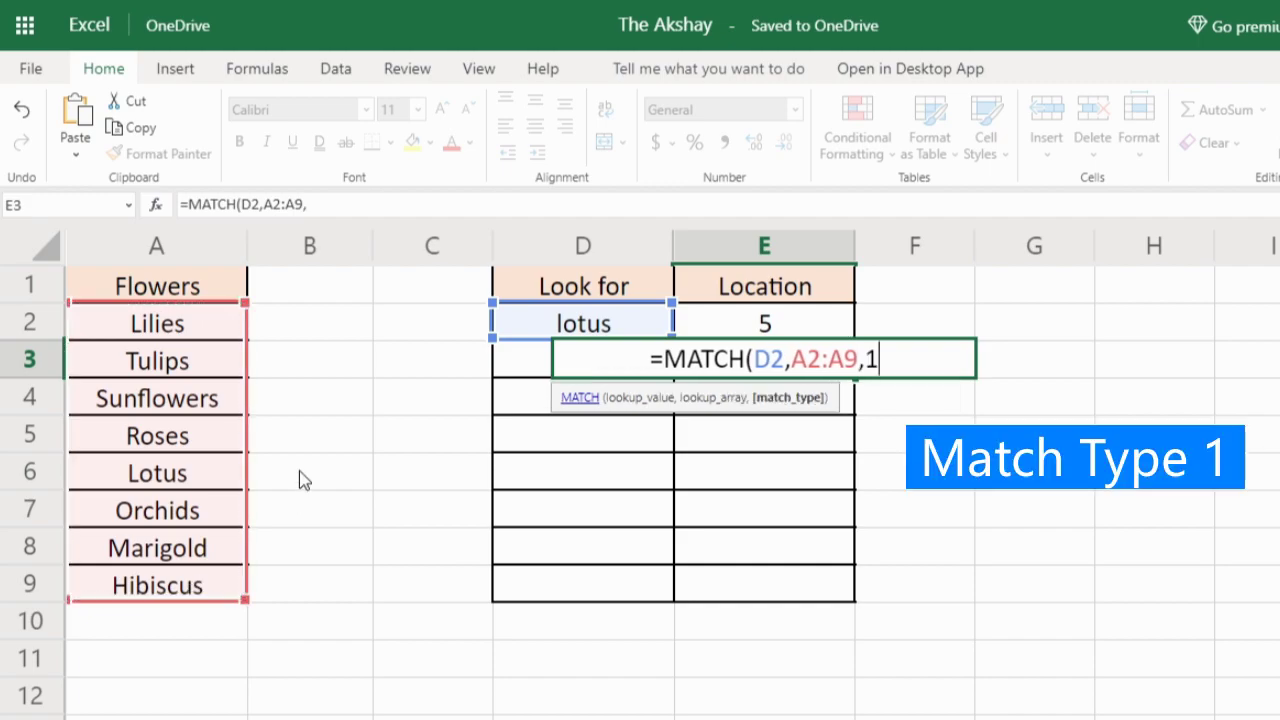
key(Return)
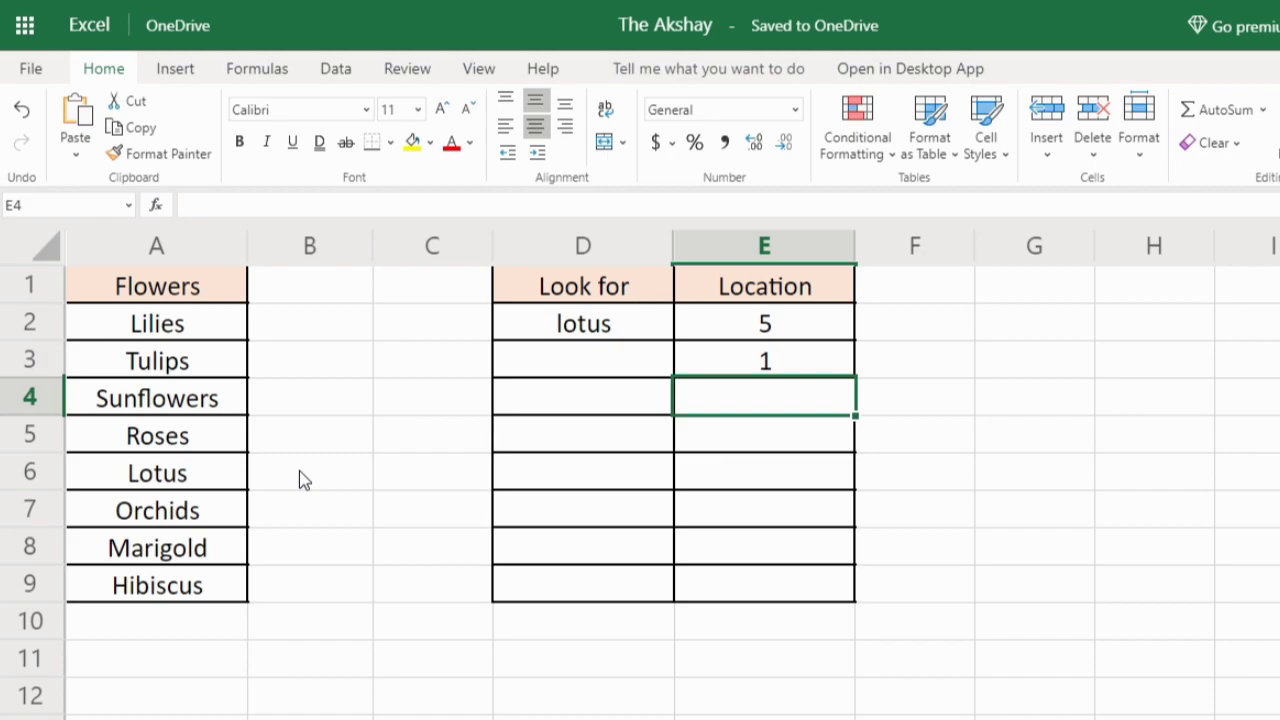
Review the arguments of the MATCH formula in E3 and go through the flowers in A2:A5
key(Up)
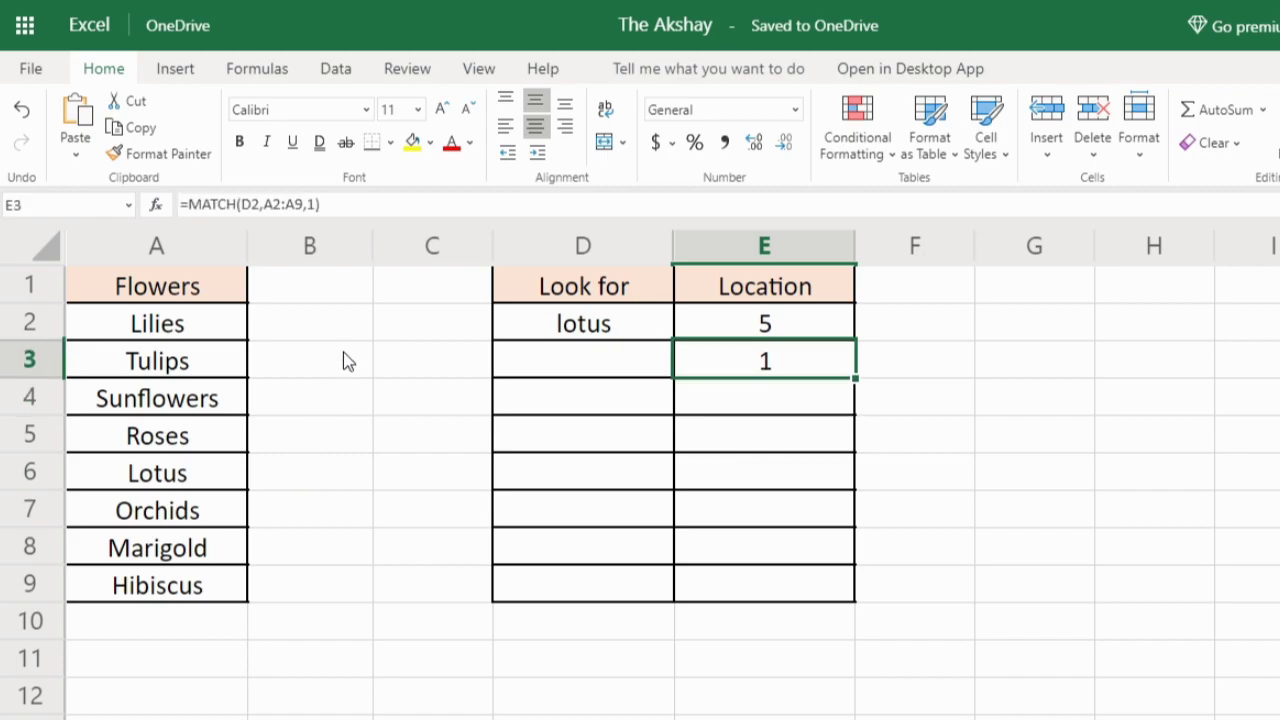
double_click(778, 370)
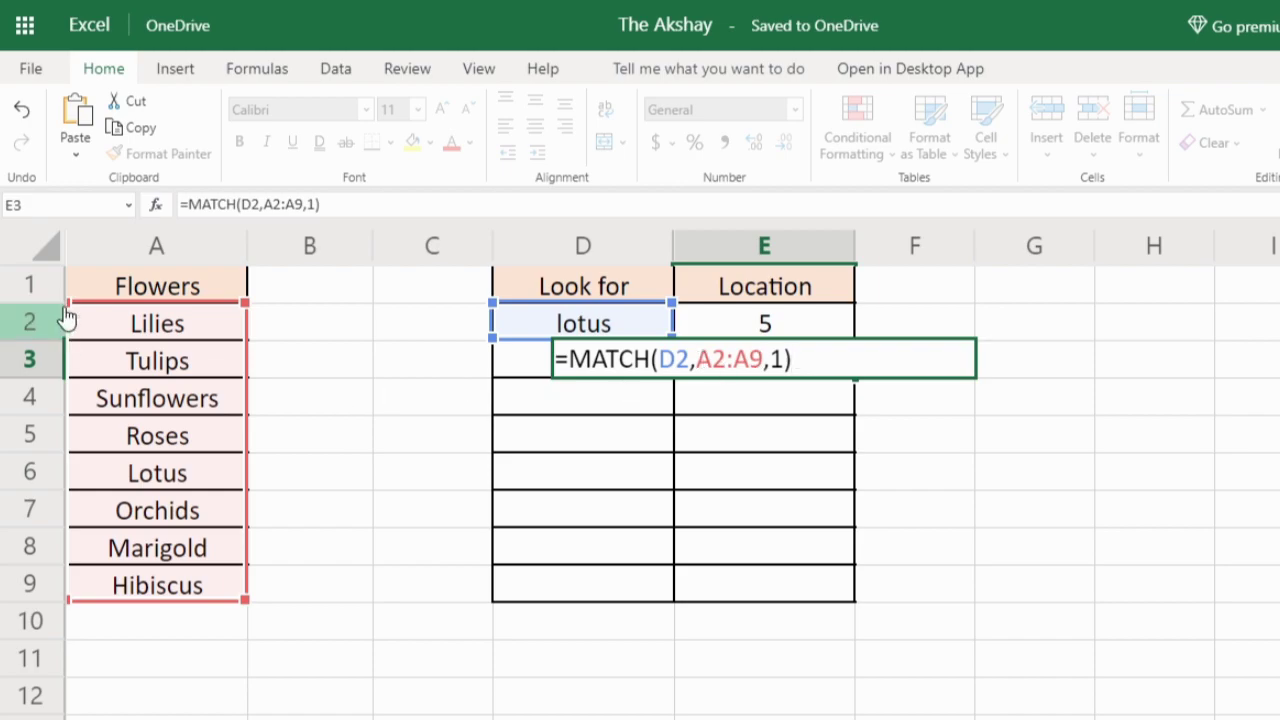
click(786, 359)
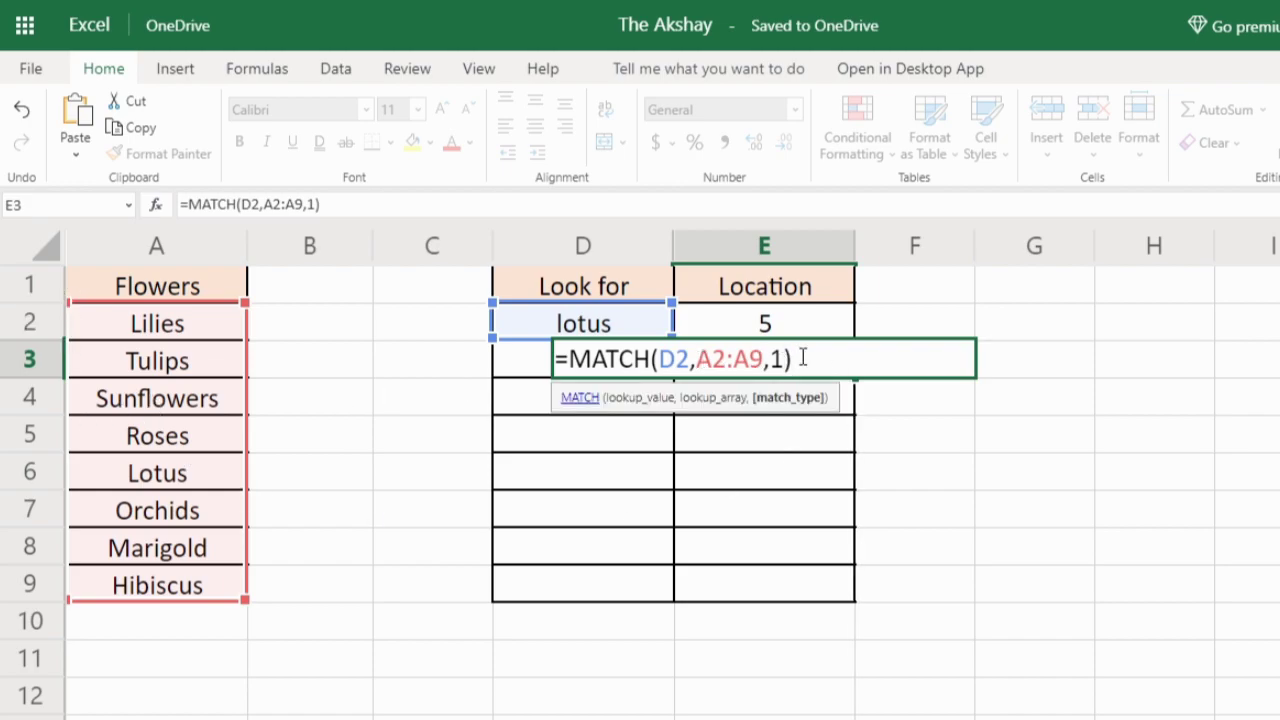
key(Return)
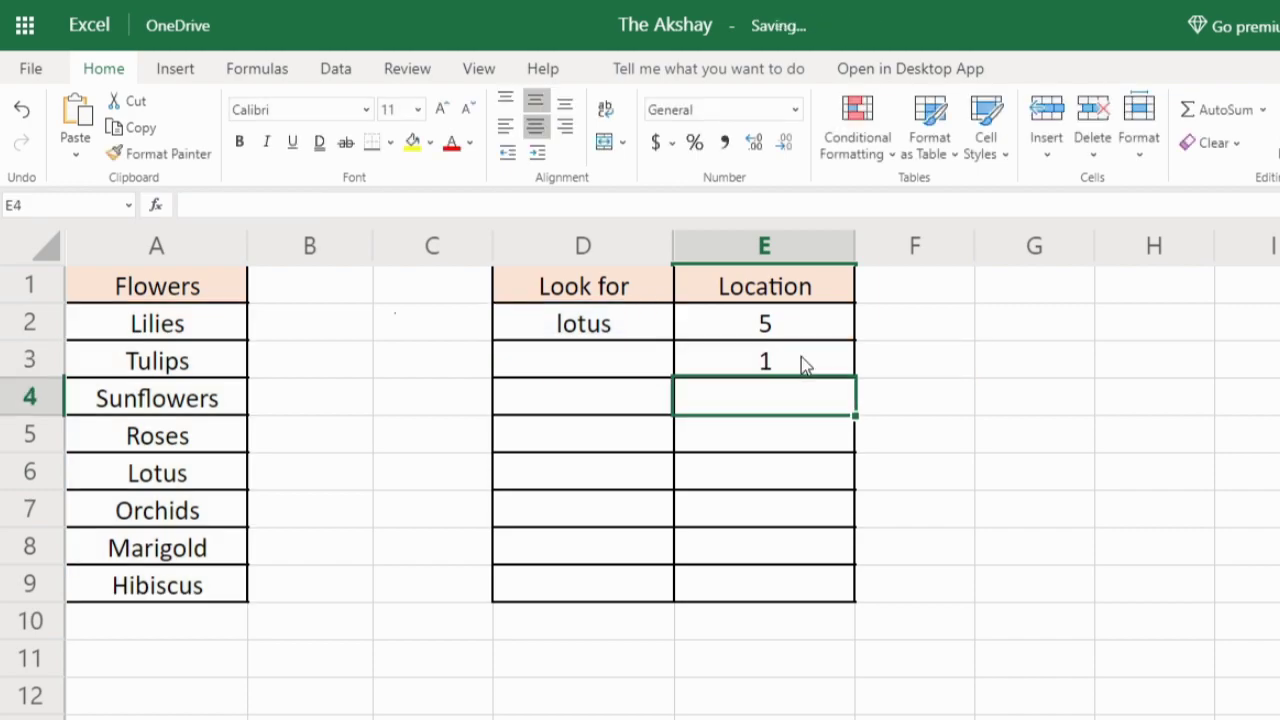
click(805, 364)
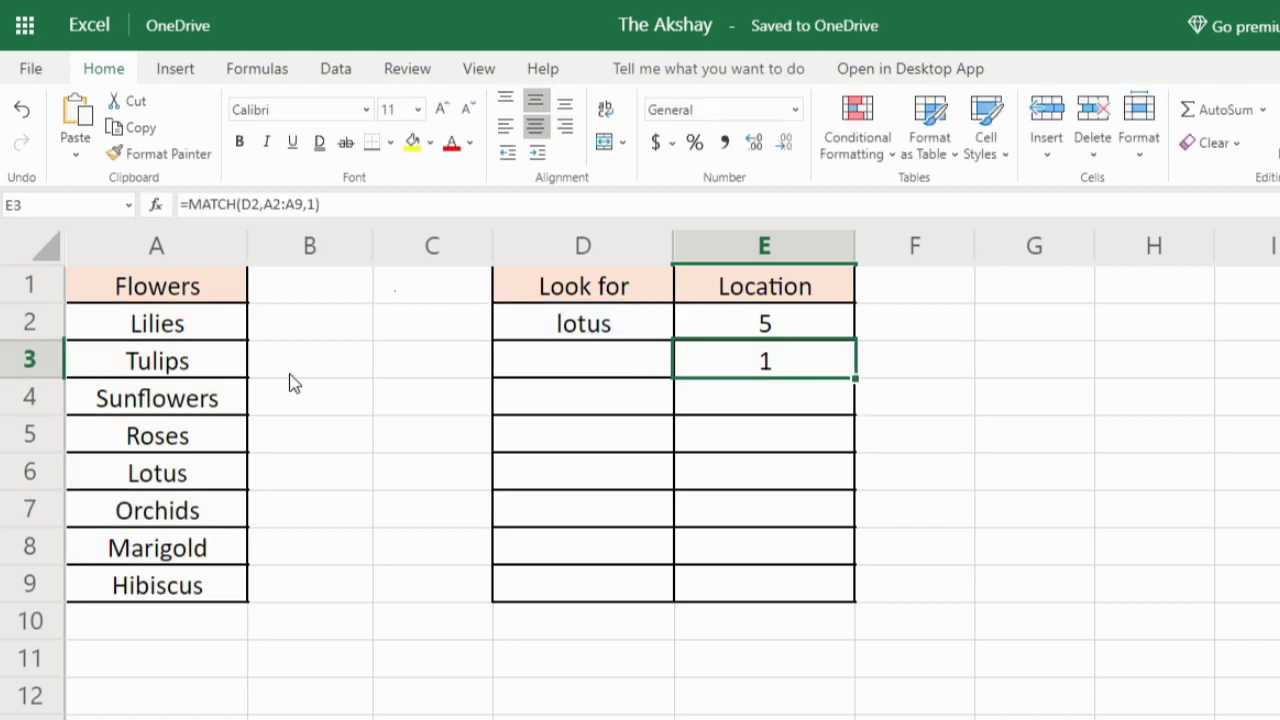
click(185, 330)
drag(185, 330, 186, 440)
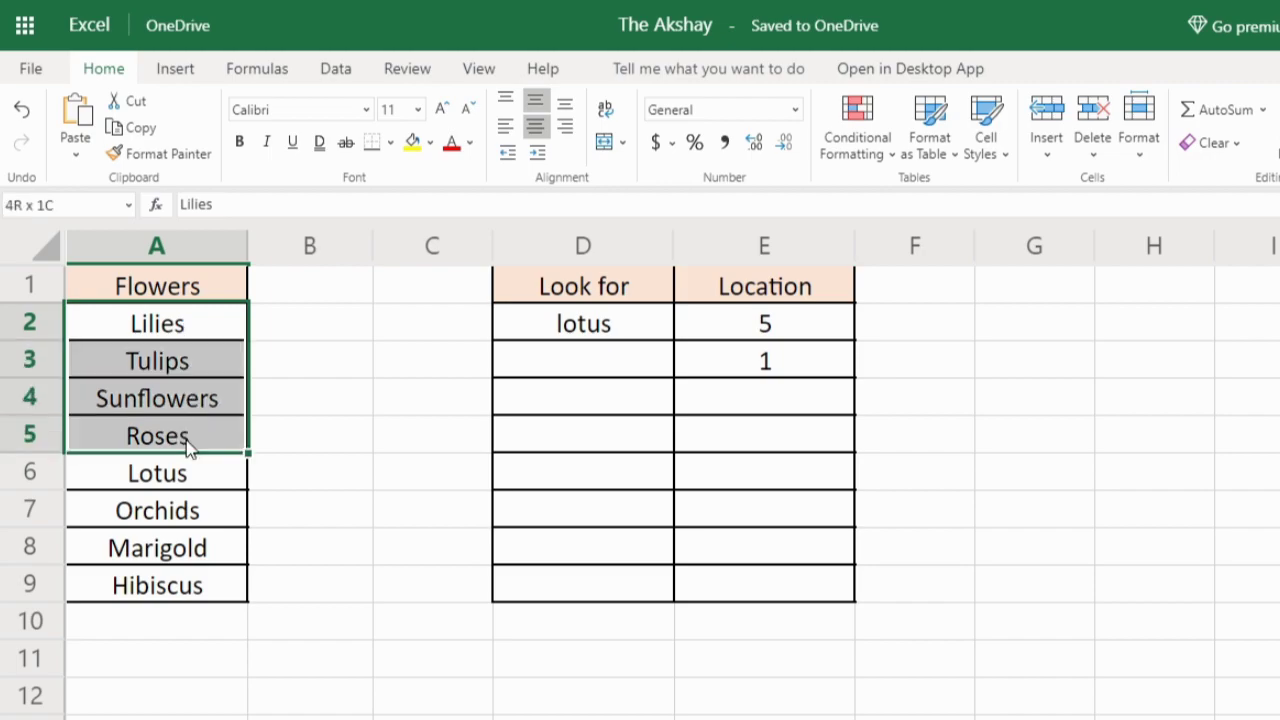
Sort the flower names in A2:A9 in ascending order
click(186, 440)
click(802, 370)
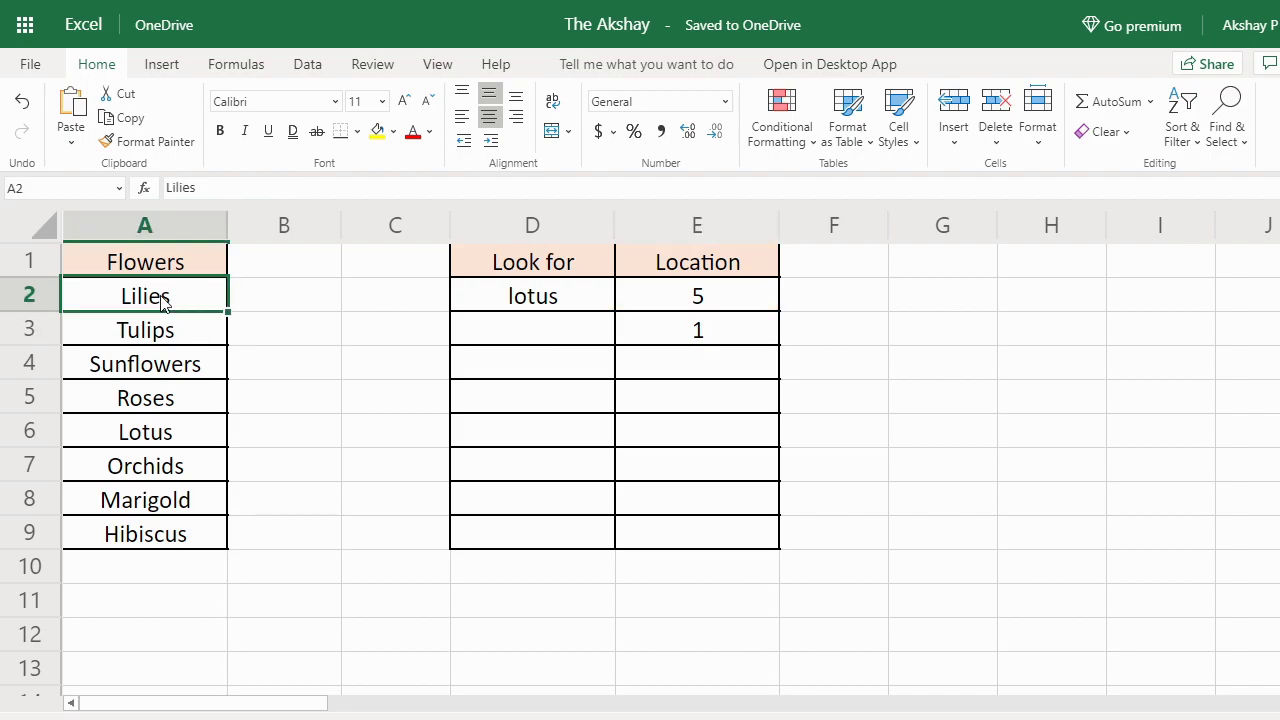
drag(180, 321, 212, 579)
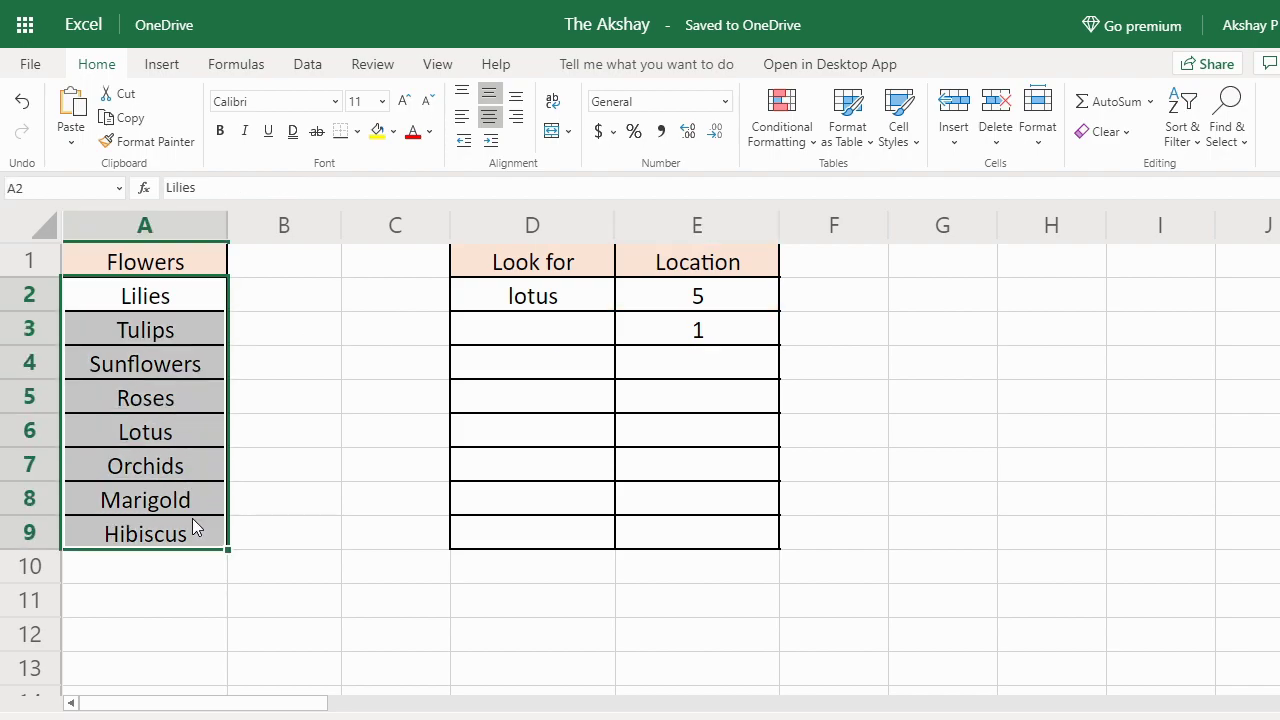
click(1177, 138)
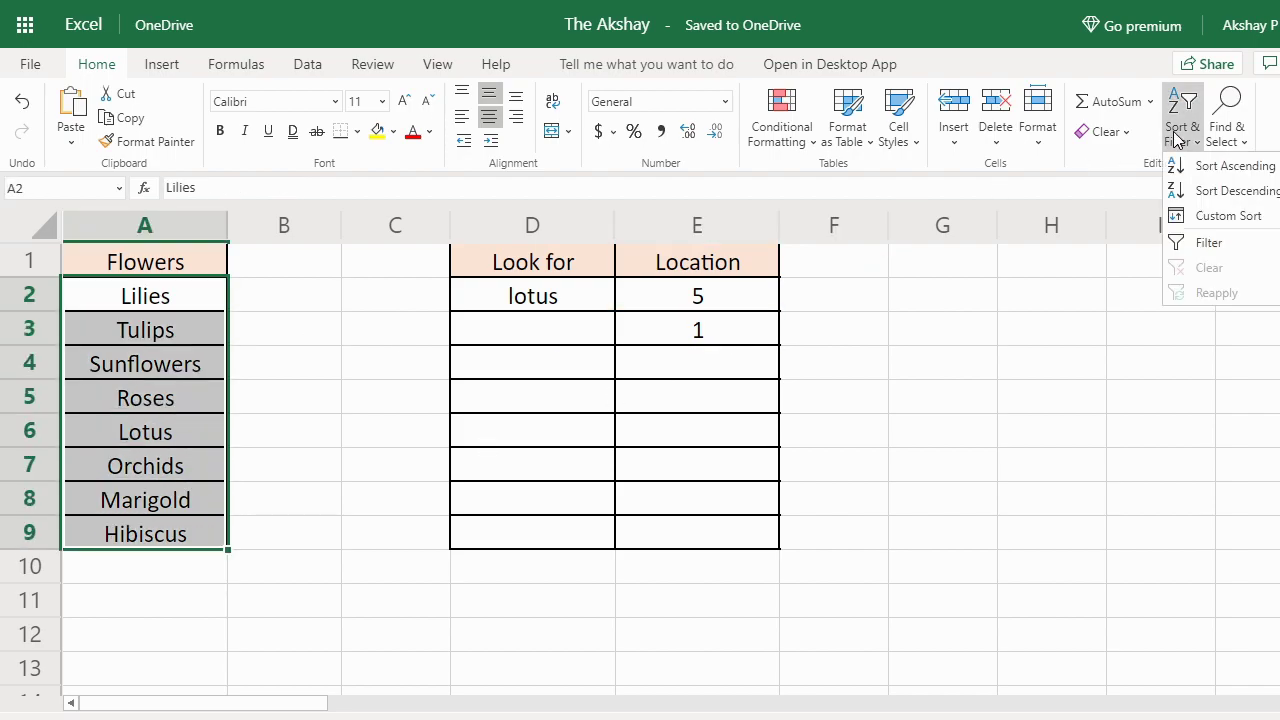
click(1225, 166)
Compare the position of Lotus in the ascending list with the match type 1 formula in E3
click(211, 330)
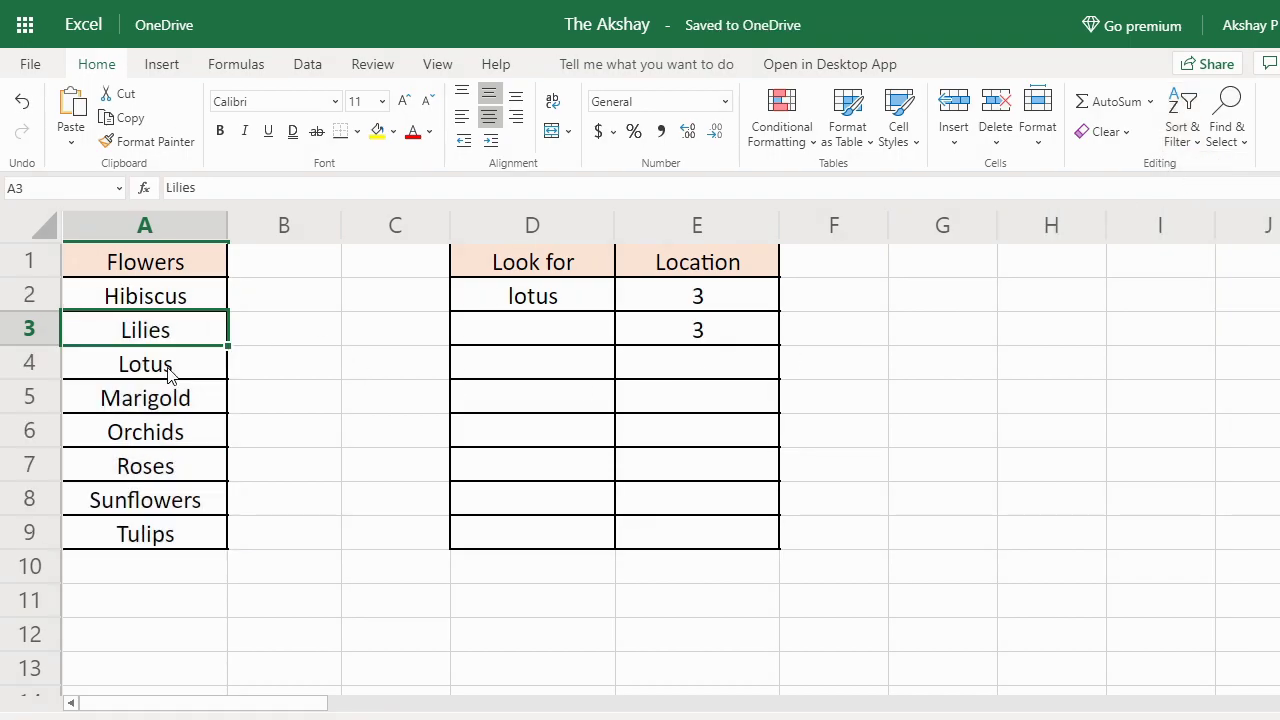
click(168, 370)
click(701, 332)
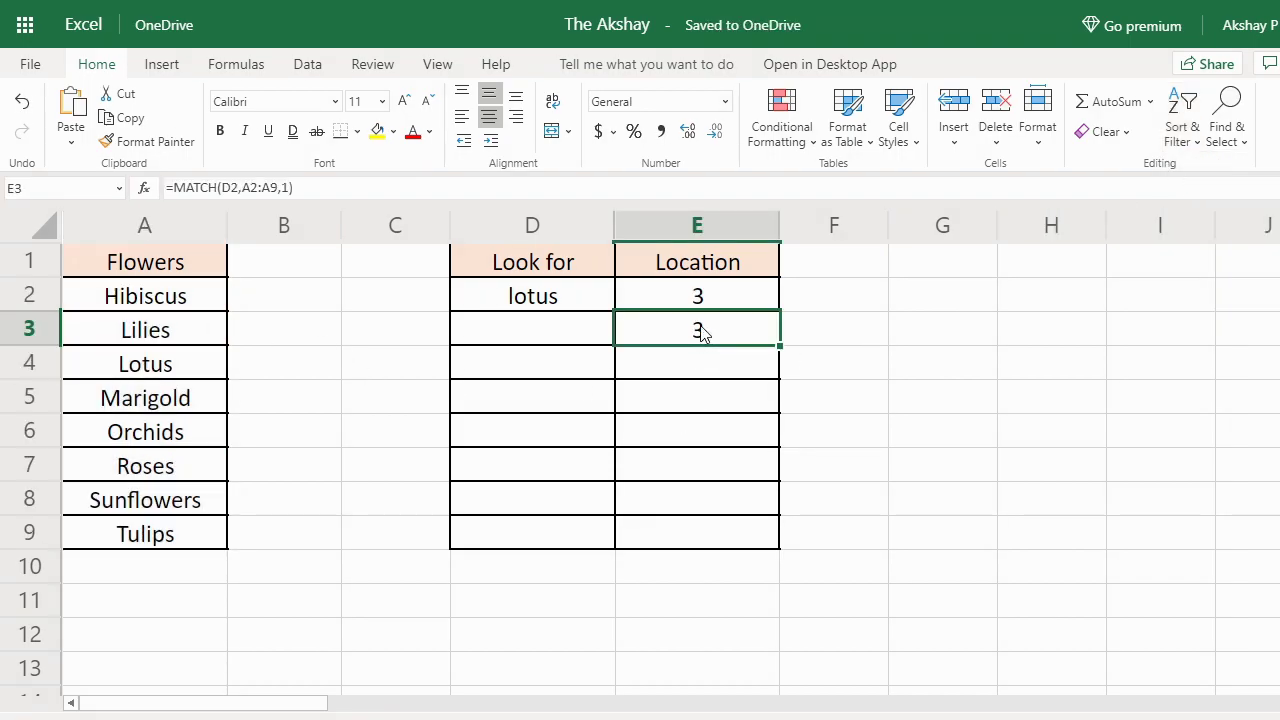
Enter =MATCH(D2,A2:A9,-1) in E4 to look up the flower with match type -1
click(700, 365)
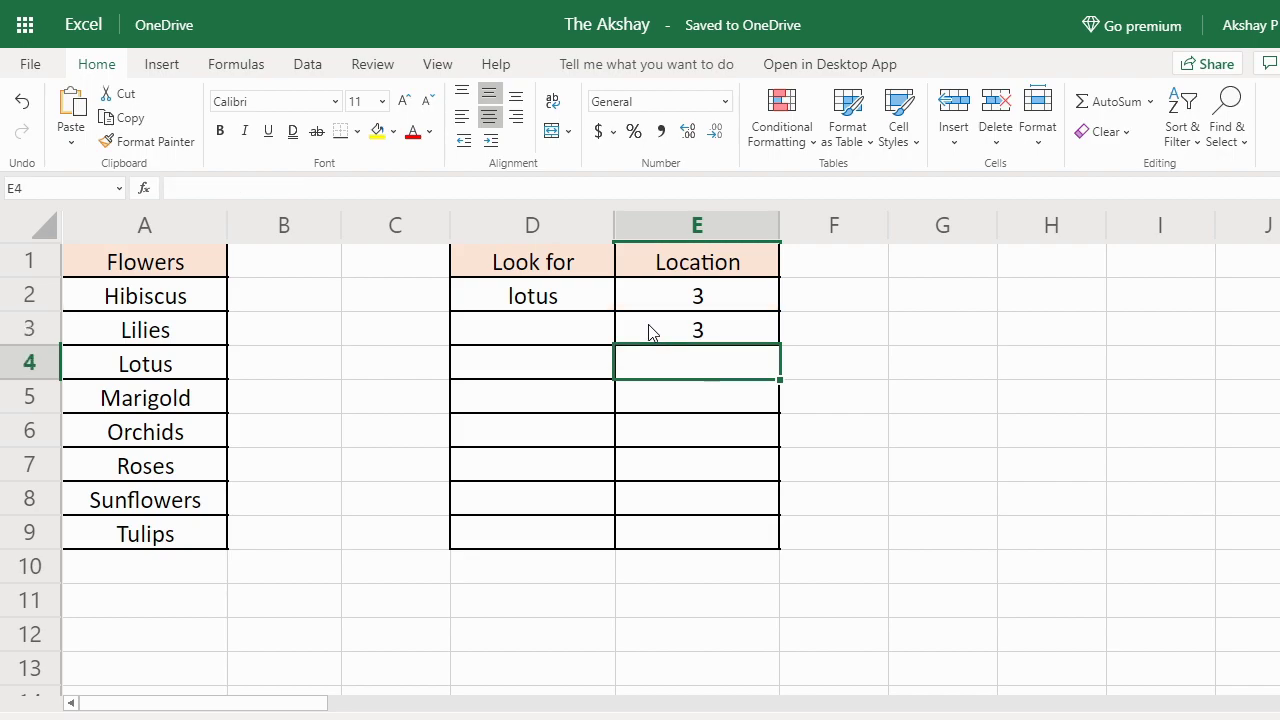
text(=)
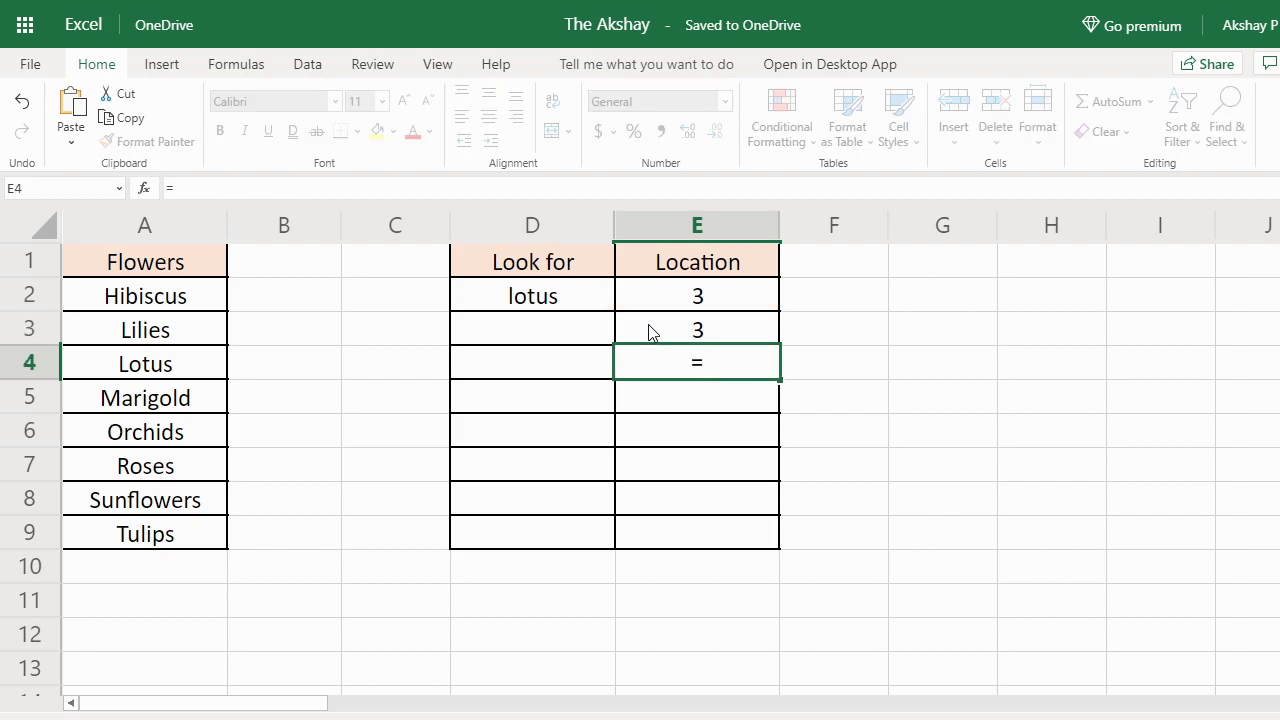
text(mat)
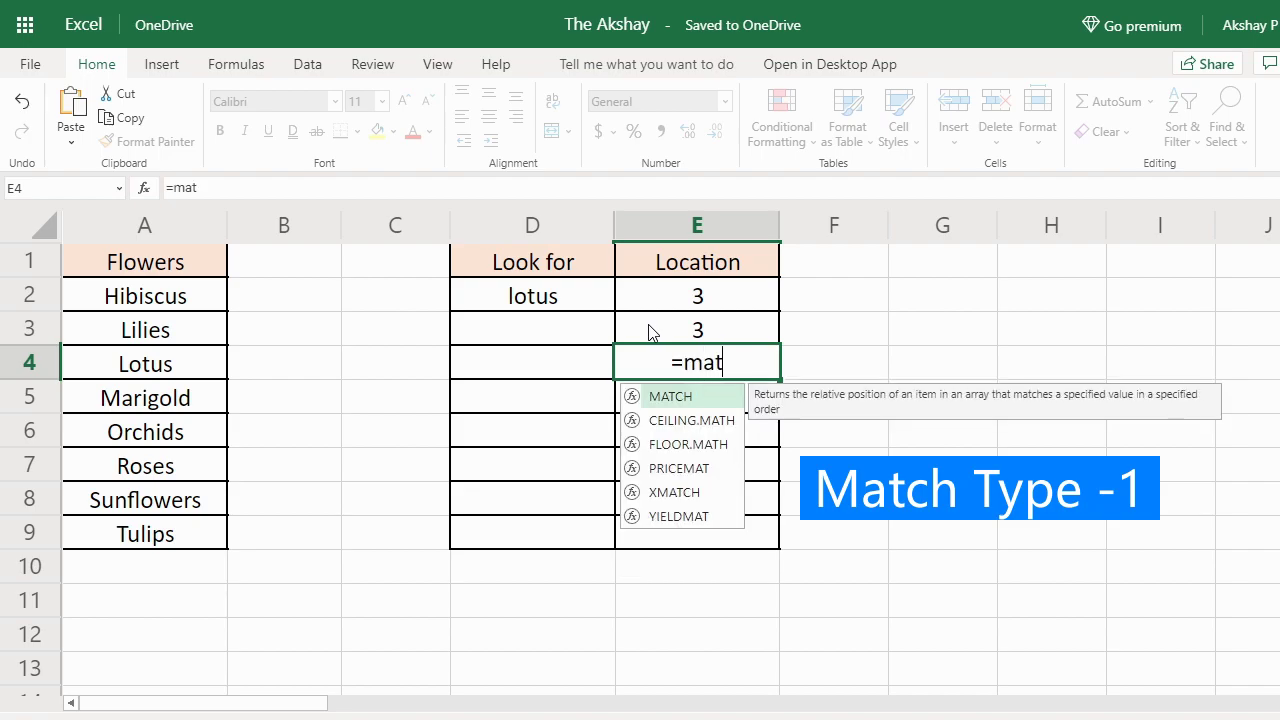
key(Tab)
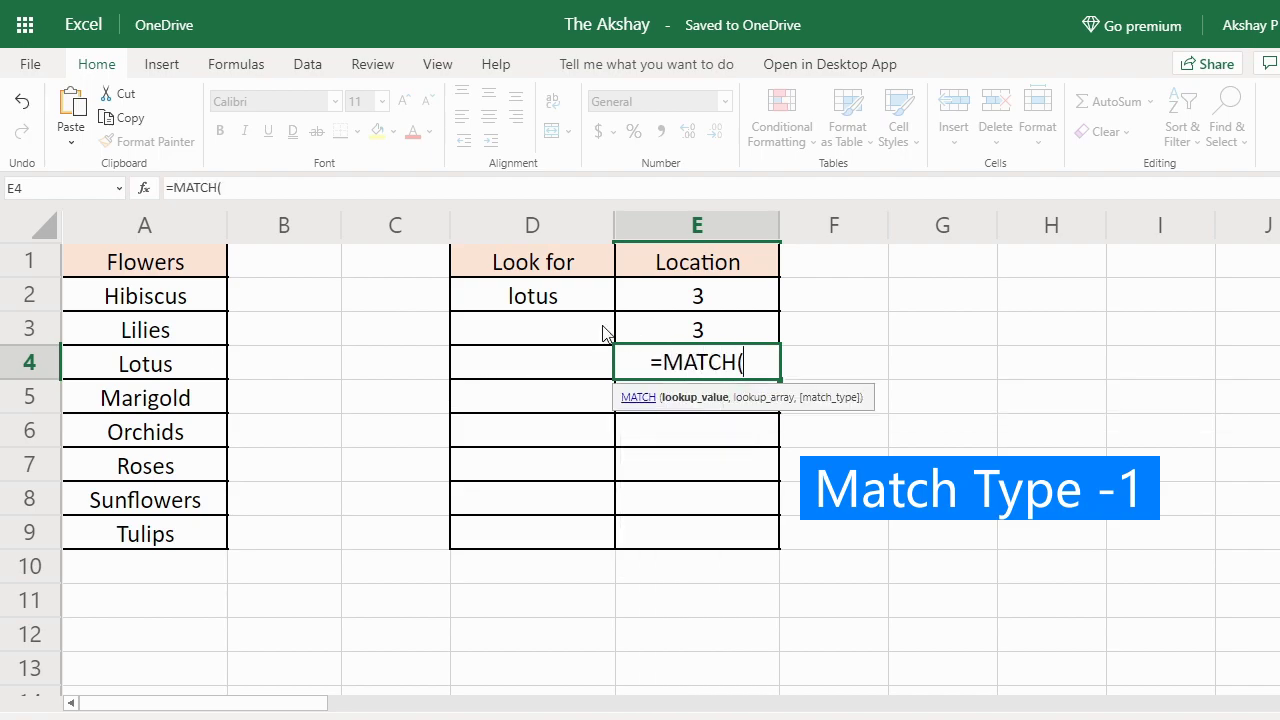
click(567, 305)
text(,)
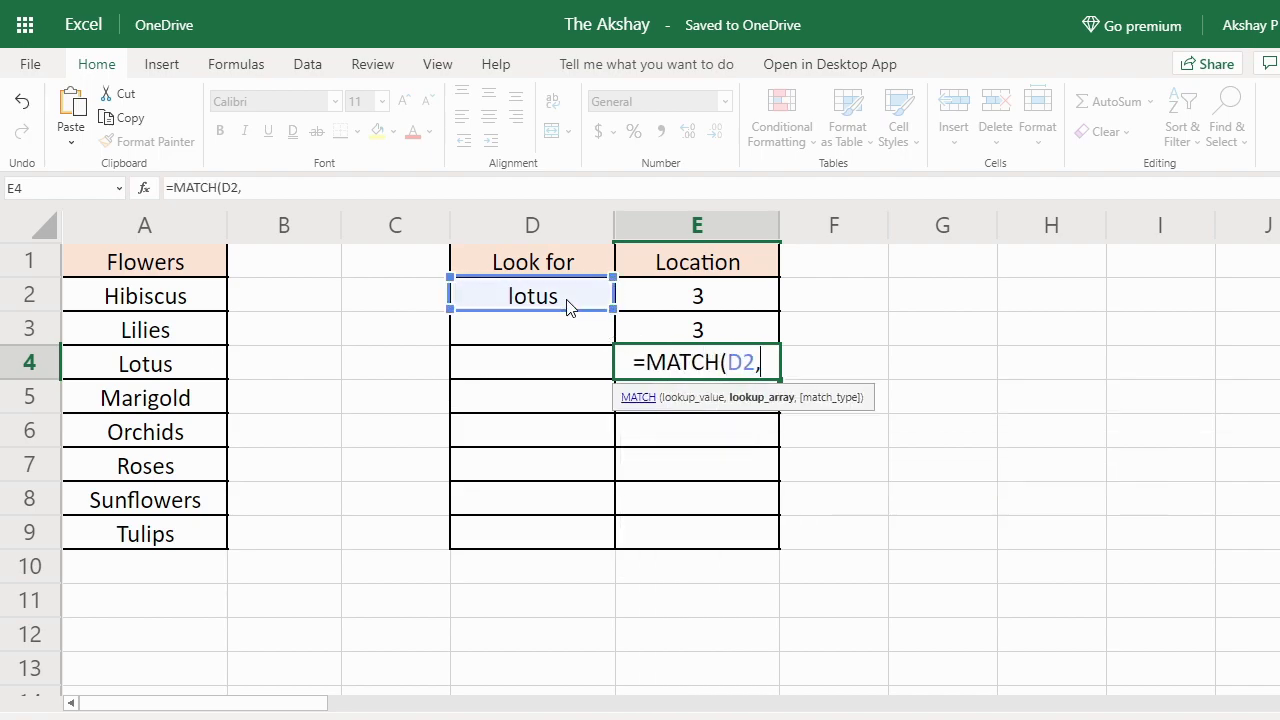
drag(148, 295, 172, 527)
text(,)
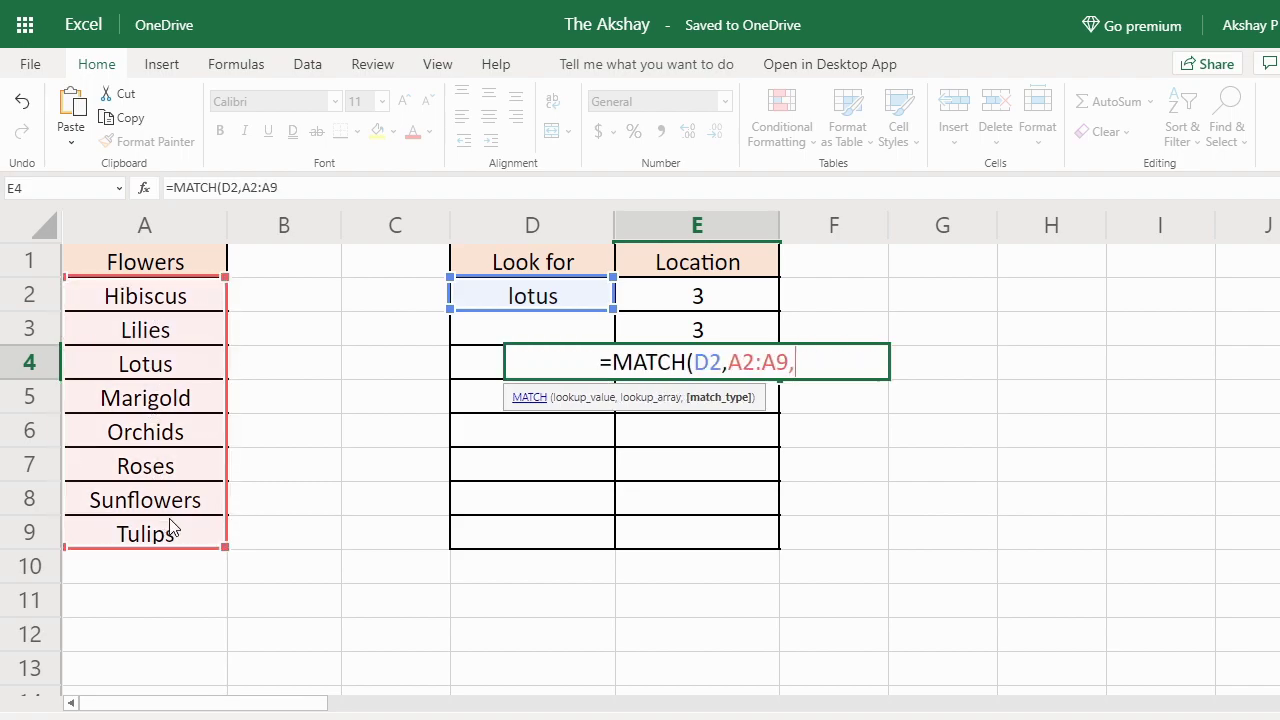
text(-1))
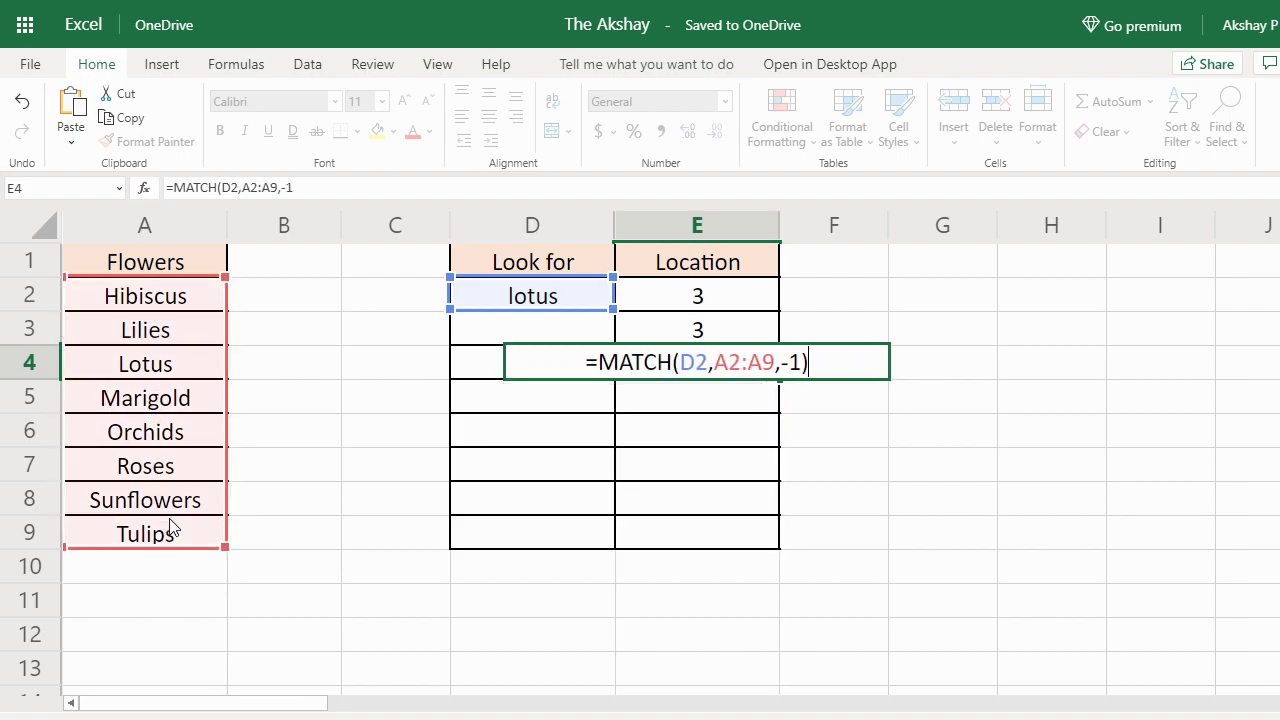
key(Return)
key(Up)
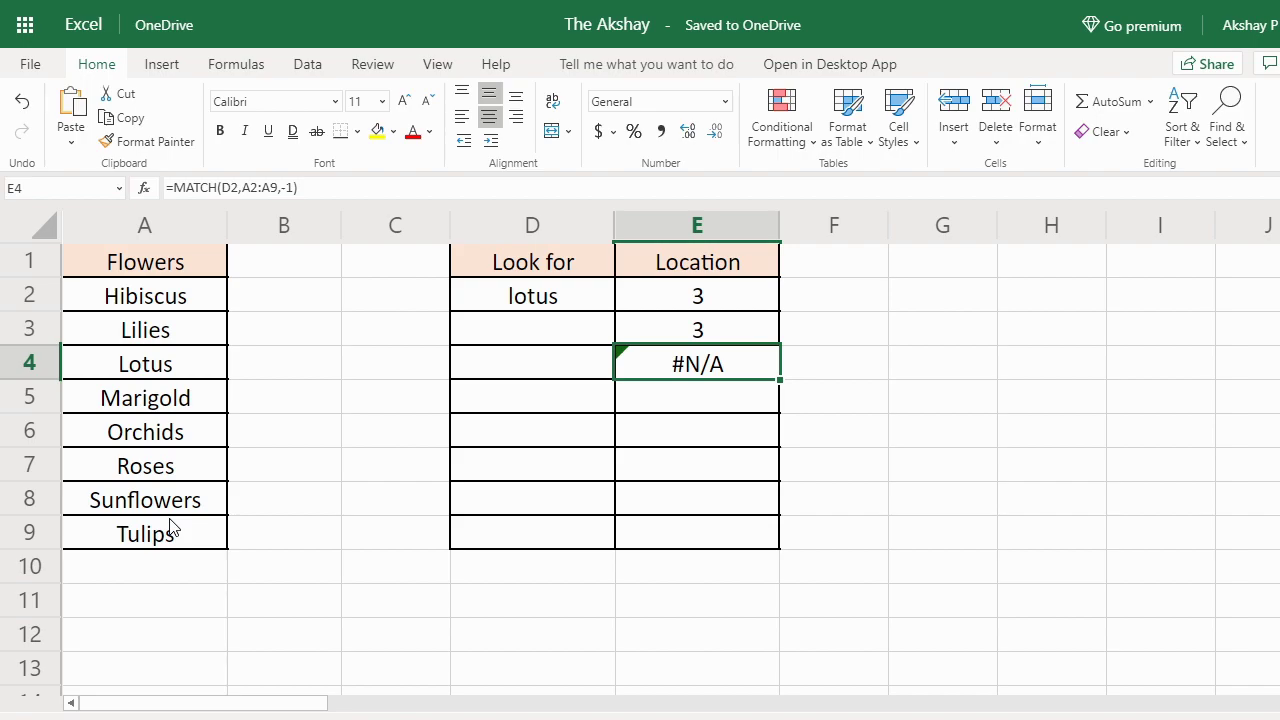
Sort the flower names in A2:A9 in descending order
click(148, 302)
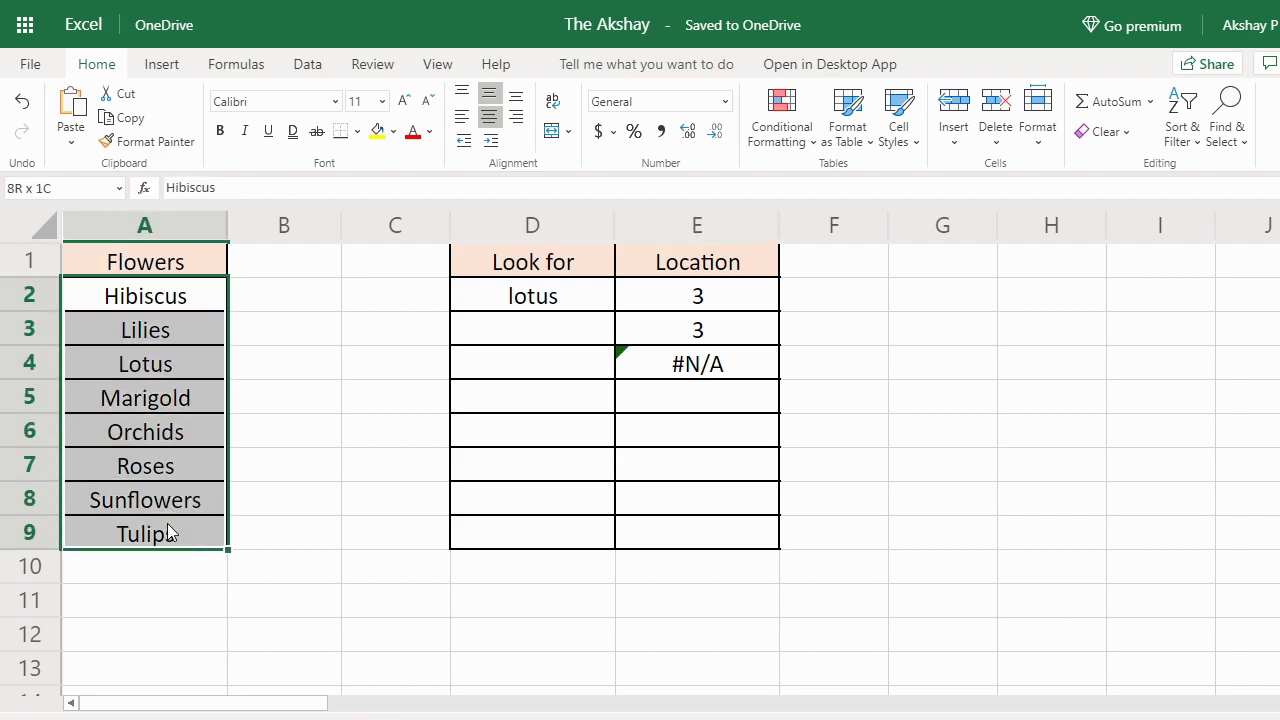
click(1182, 115)
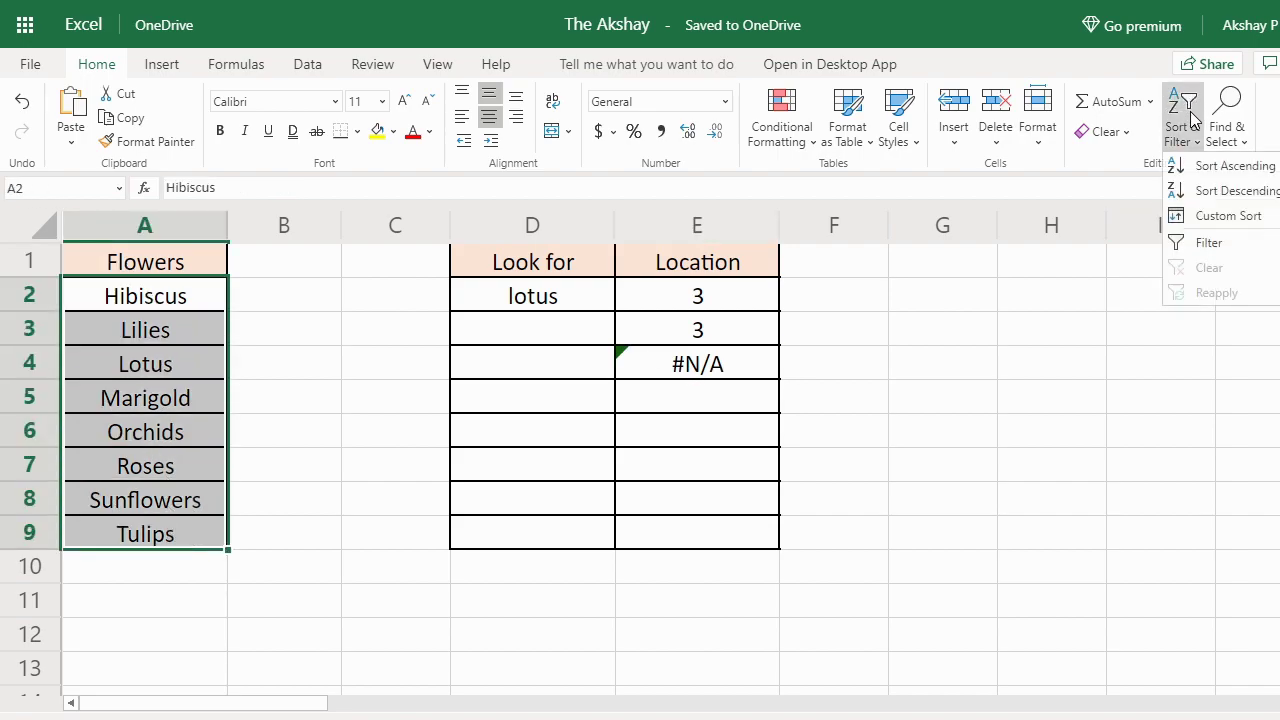
click(1226, 199)
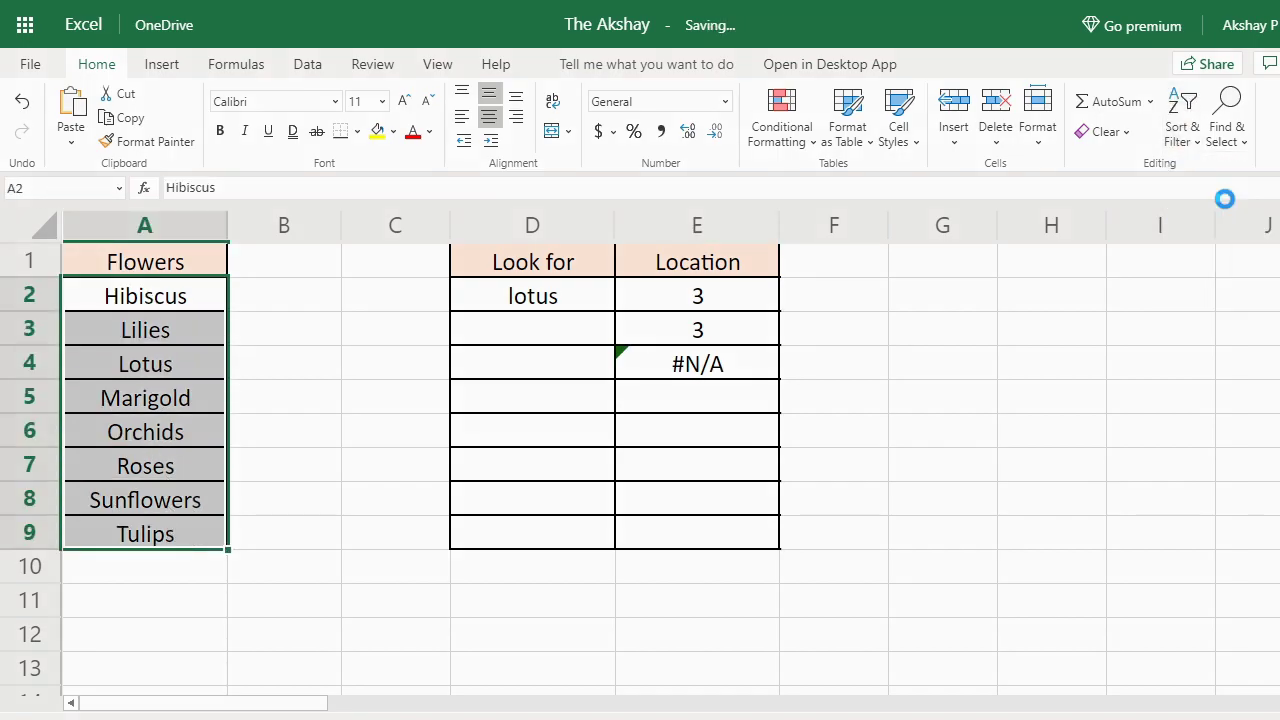
Review the match type -1 formula in E4 against the lookup value in D2 and the flowers in A2:A7
click(731, 373)
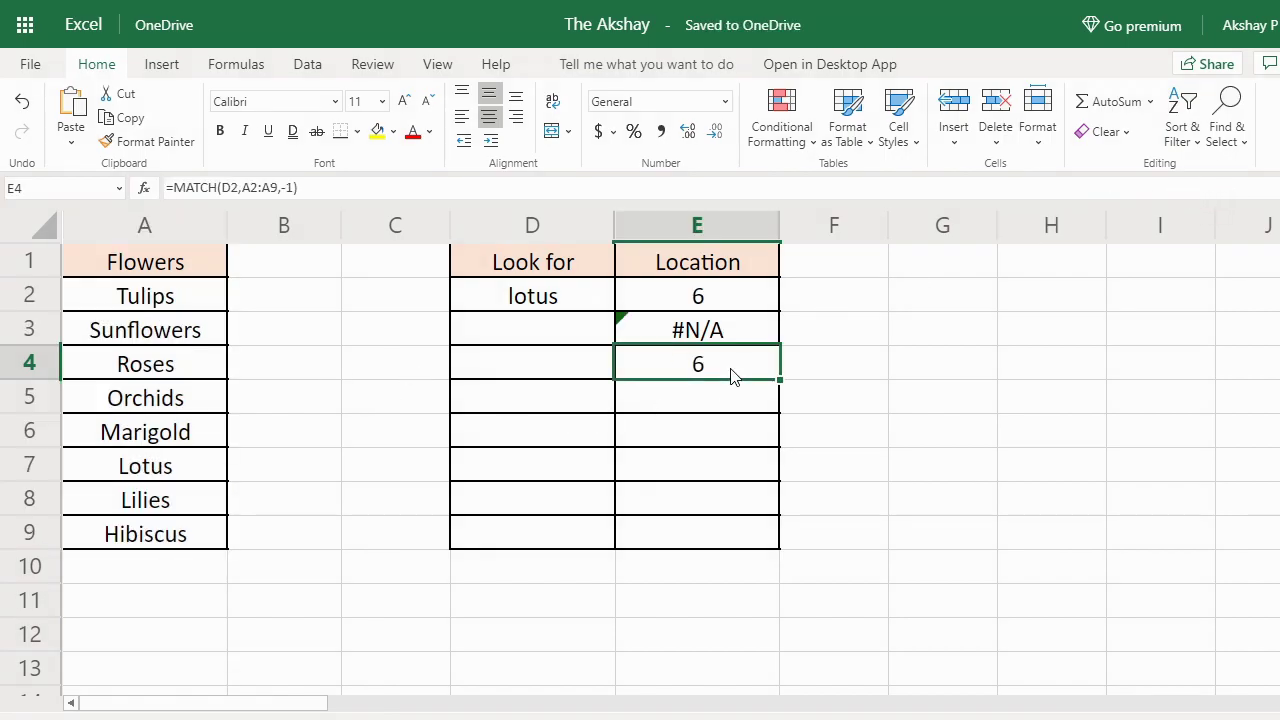
drag(177, 297, 189, 459)
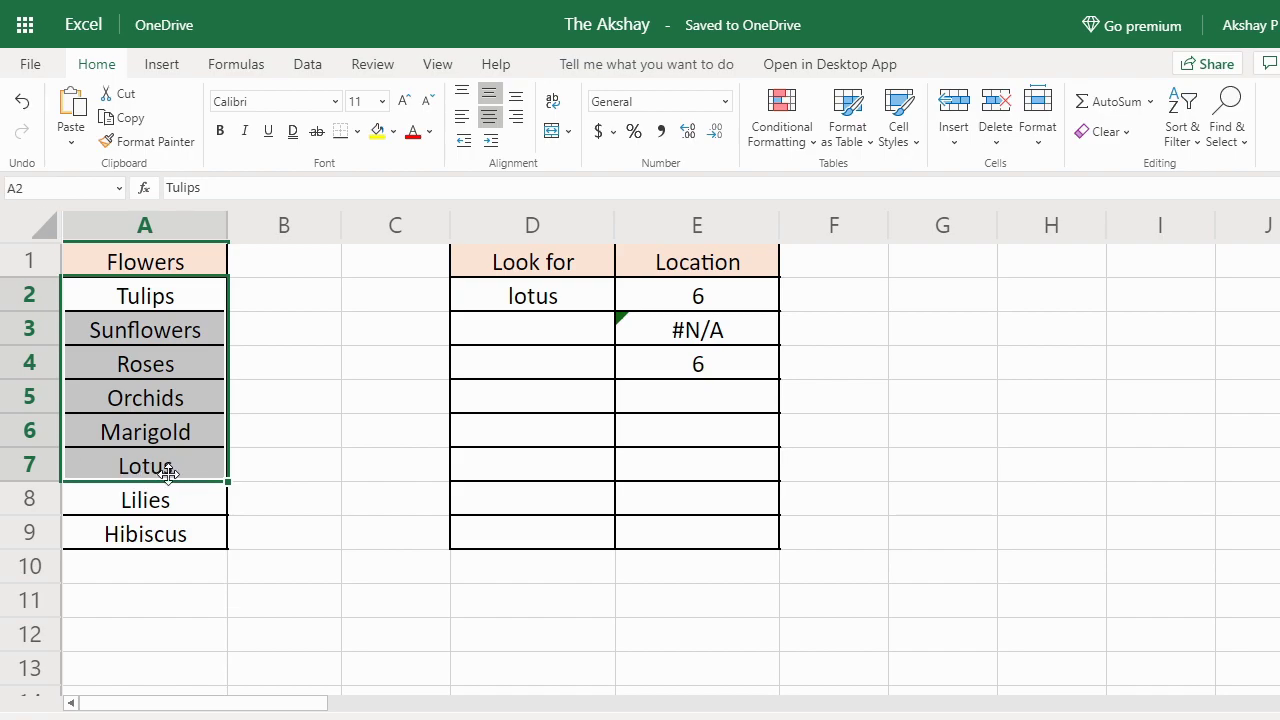
click(677, 363)
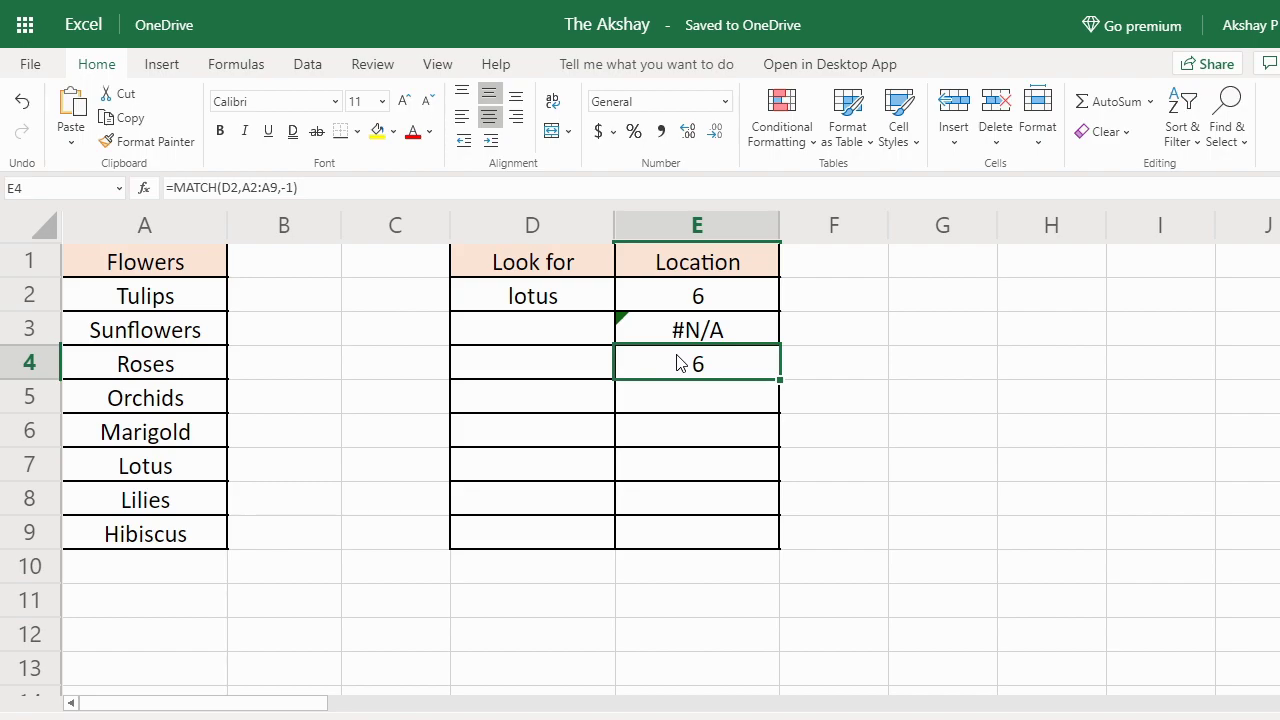
click(563, 297)
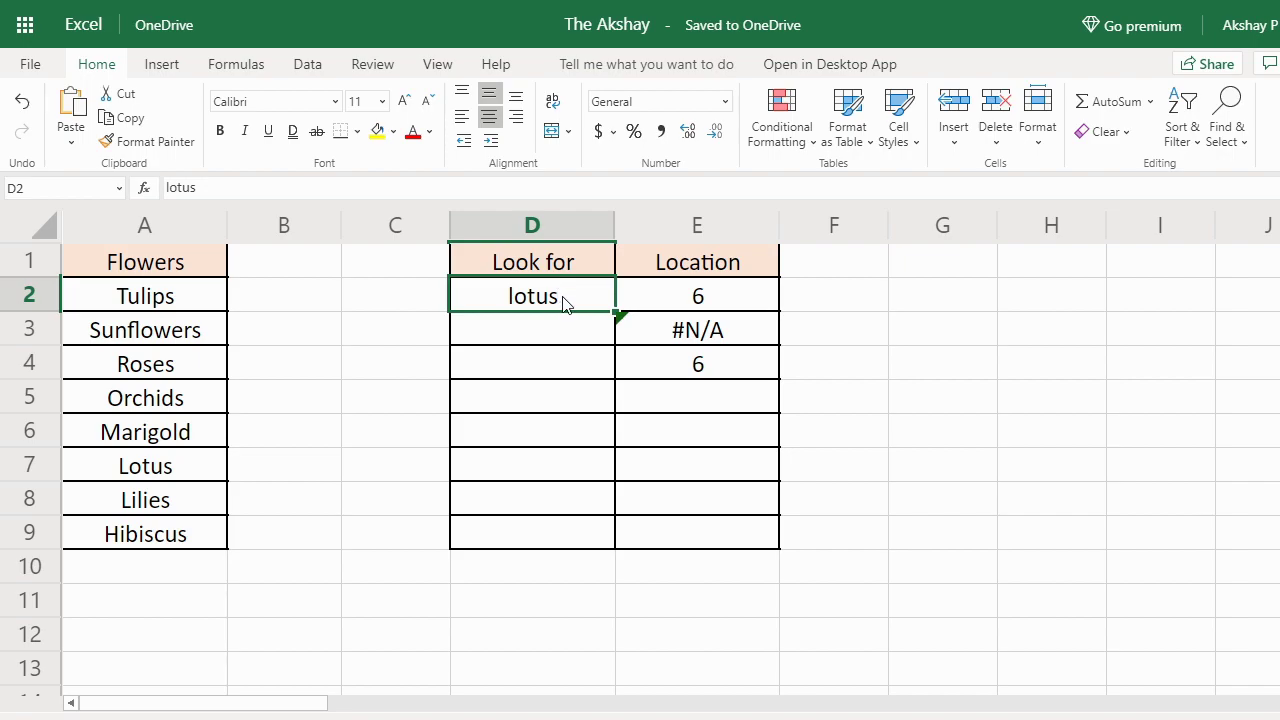
click(645, 362)
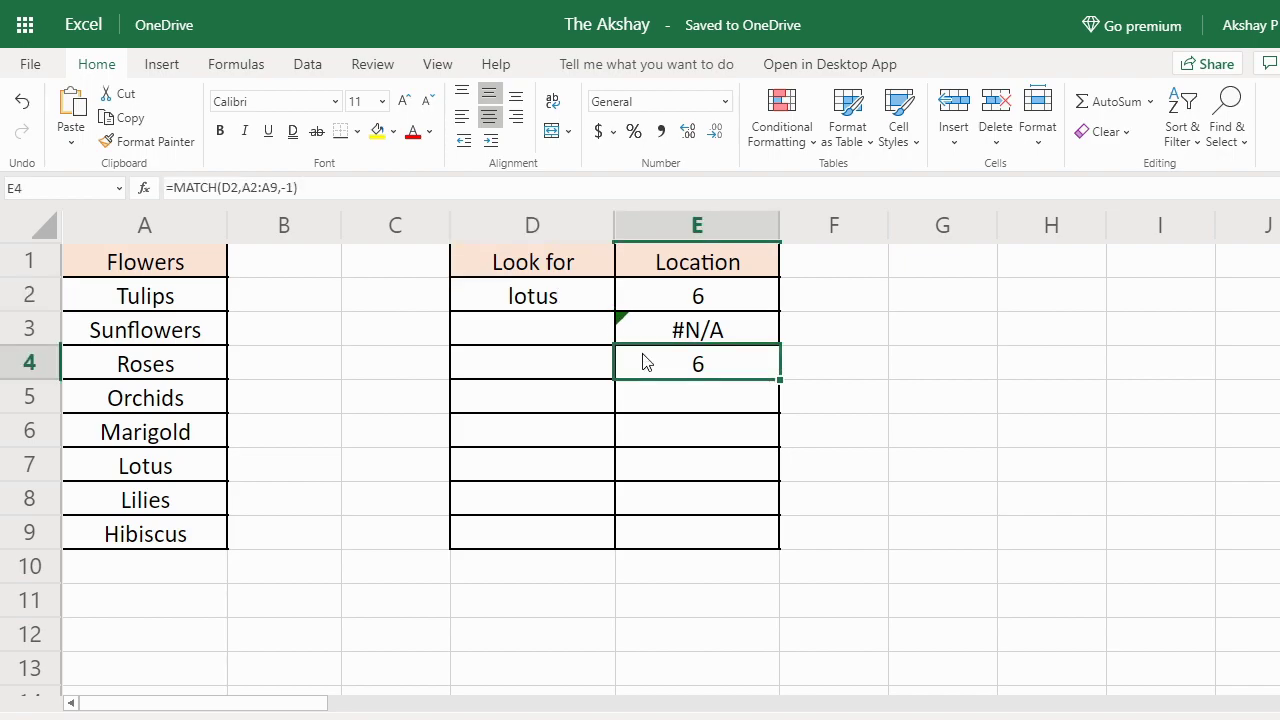
click(532, 298)
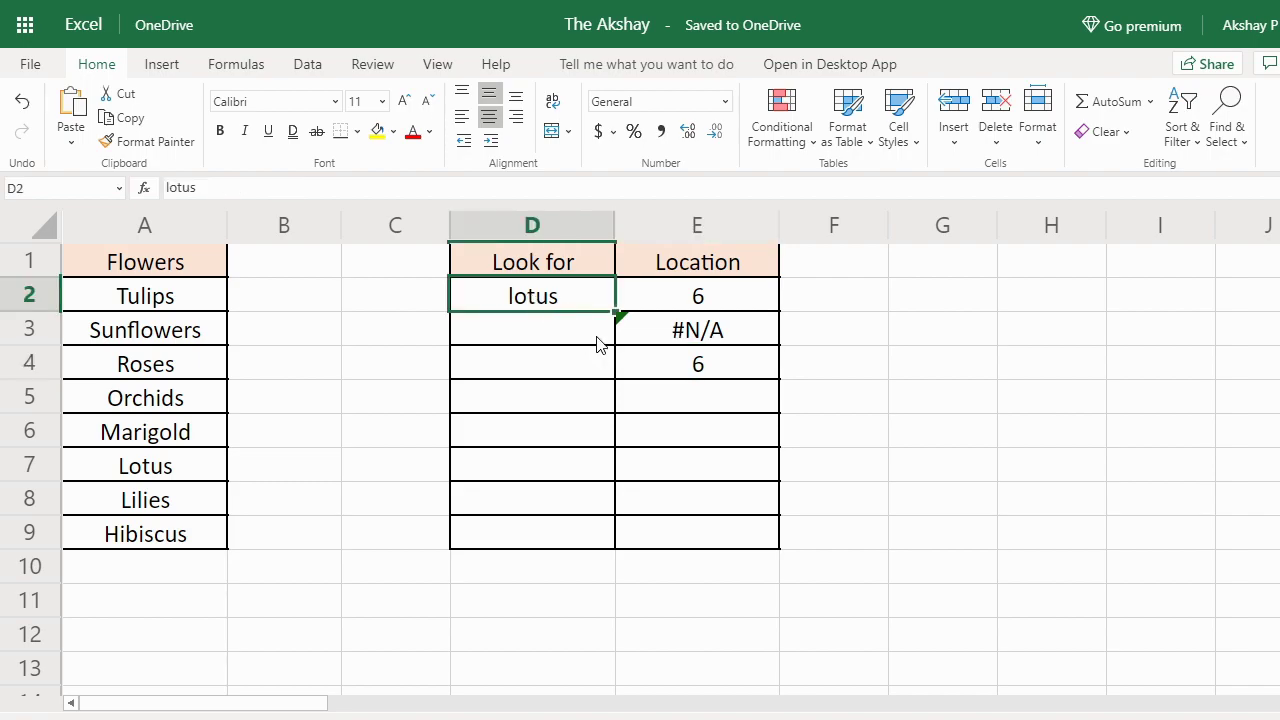
Fill B2:B6 with the numbers 10, 20, 30, 40 and 50
click(315, 307)
text(10)
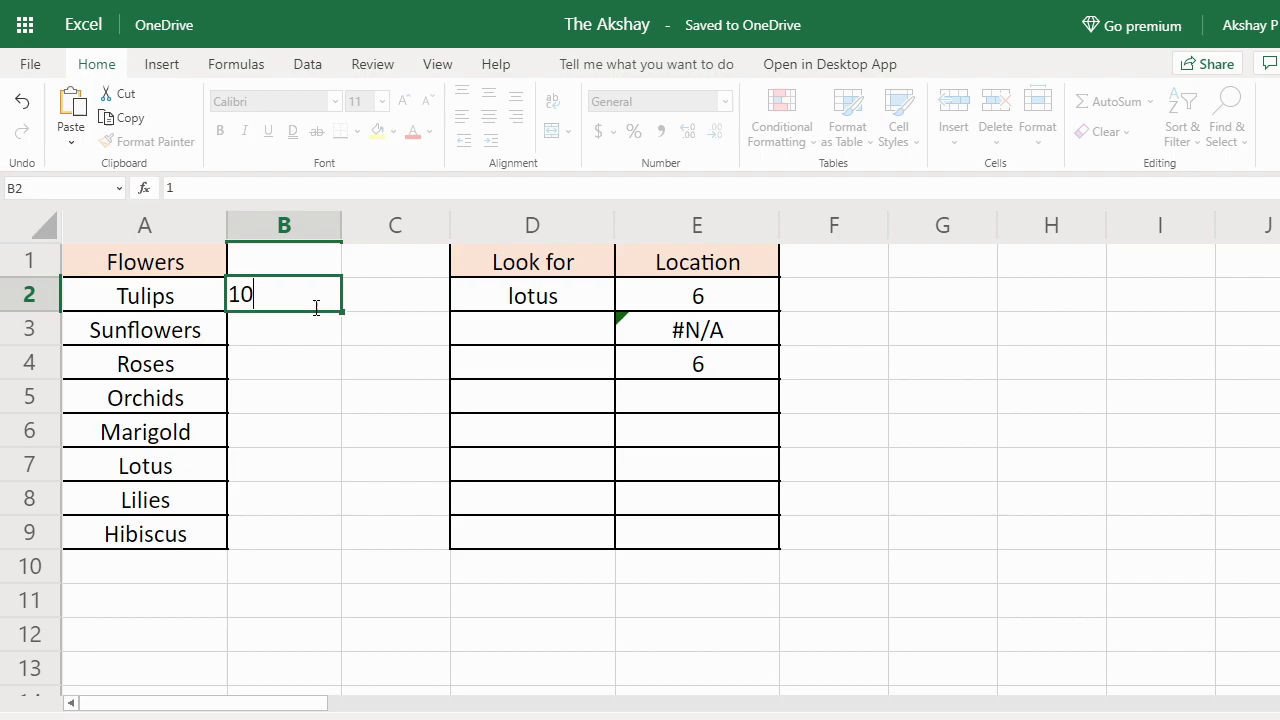
key(Return)
text(20)
key(Return)
text(30)
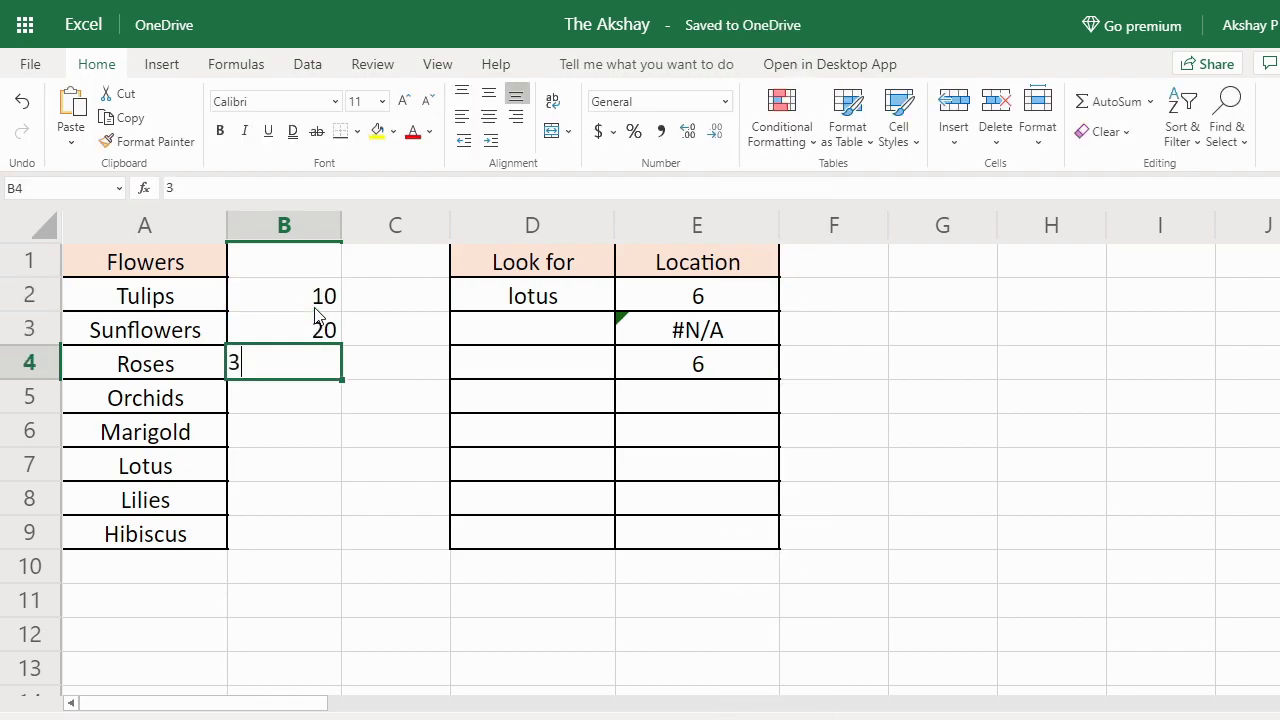
key(Return)
text(40)
key(Return)
text(50)
key(Return)
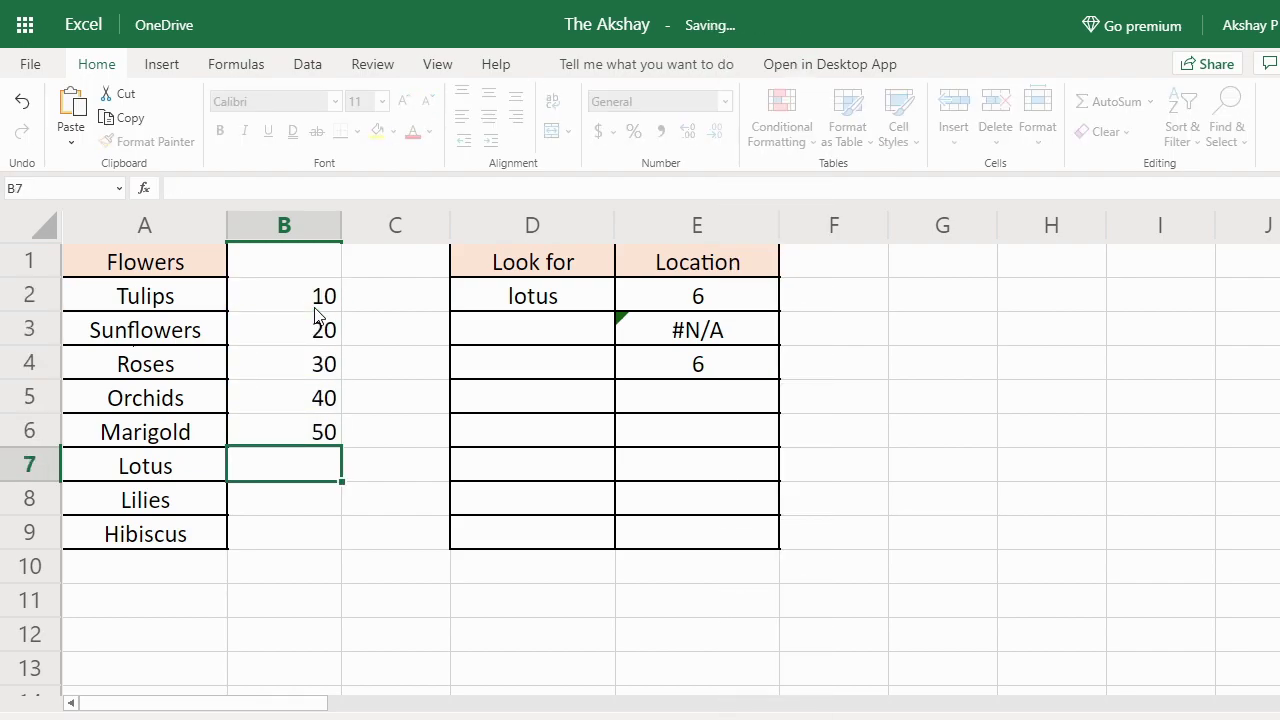
Replace the formula in E3 with =MATCH(25,B2:B6,1) and check the matched number in column B
click(722, 344)
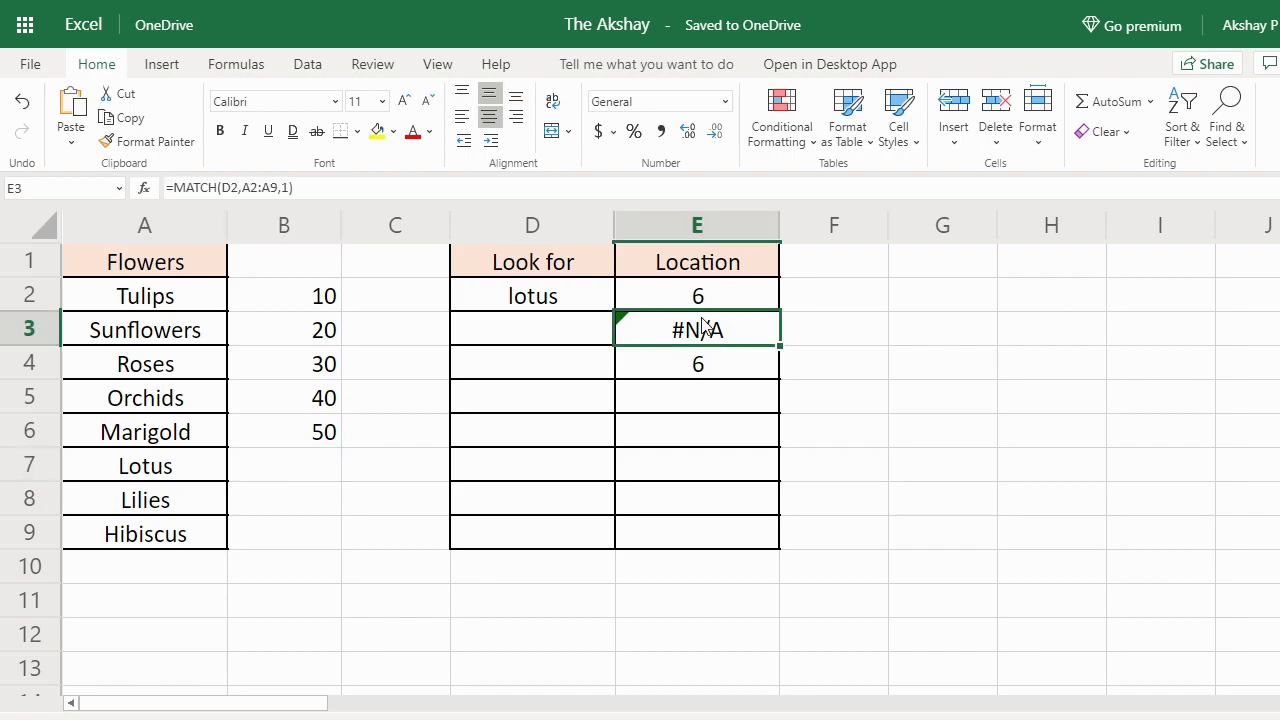
text(=mat)
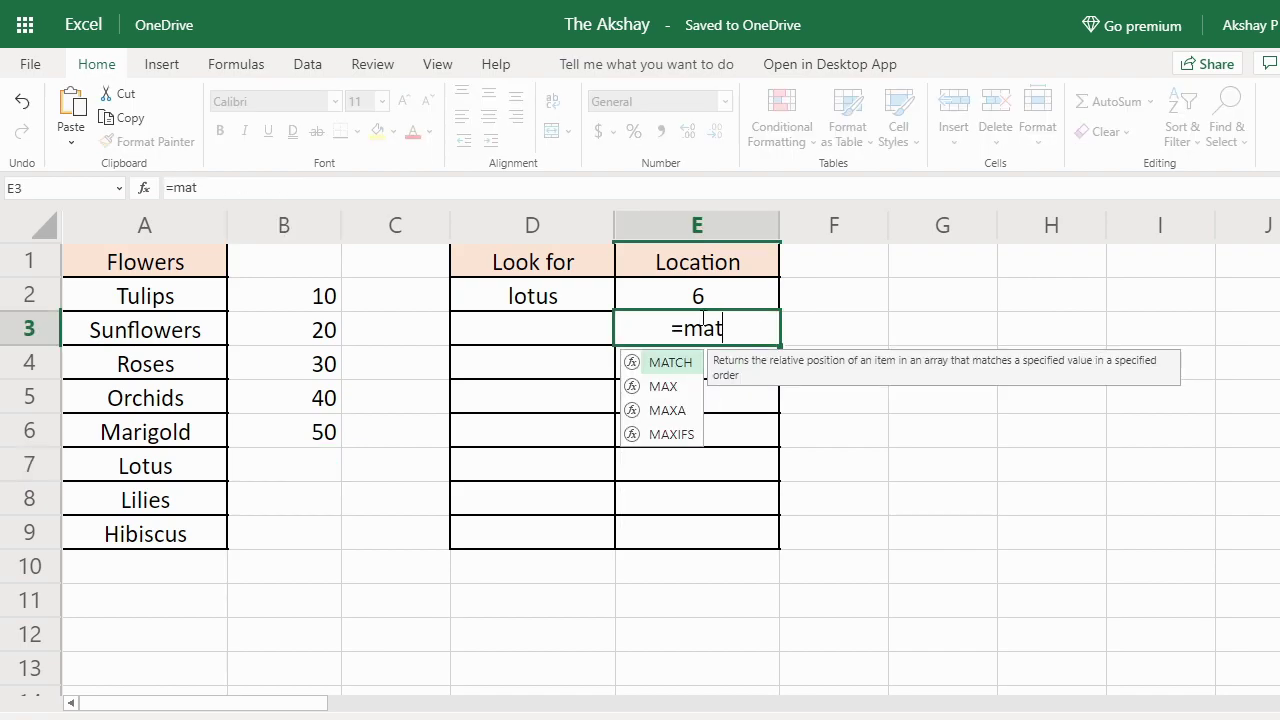
key(Tab)
text(25)
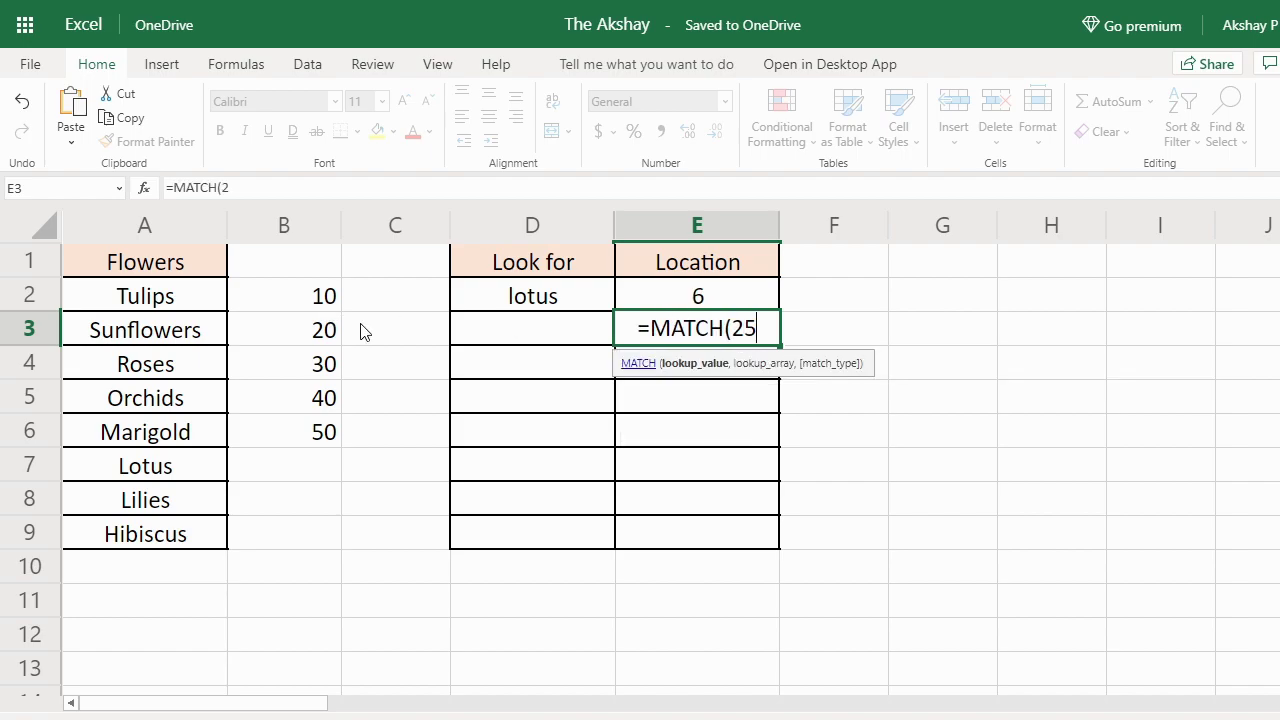
text(,)
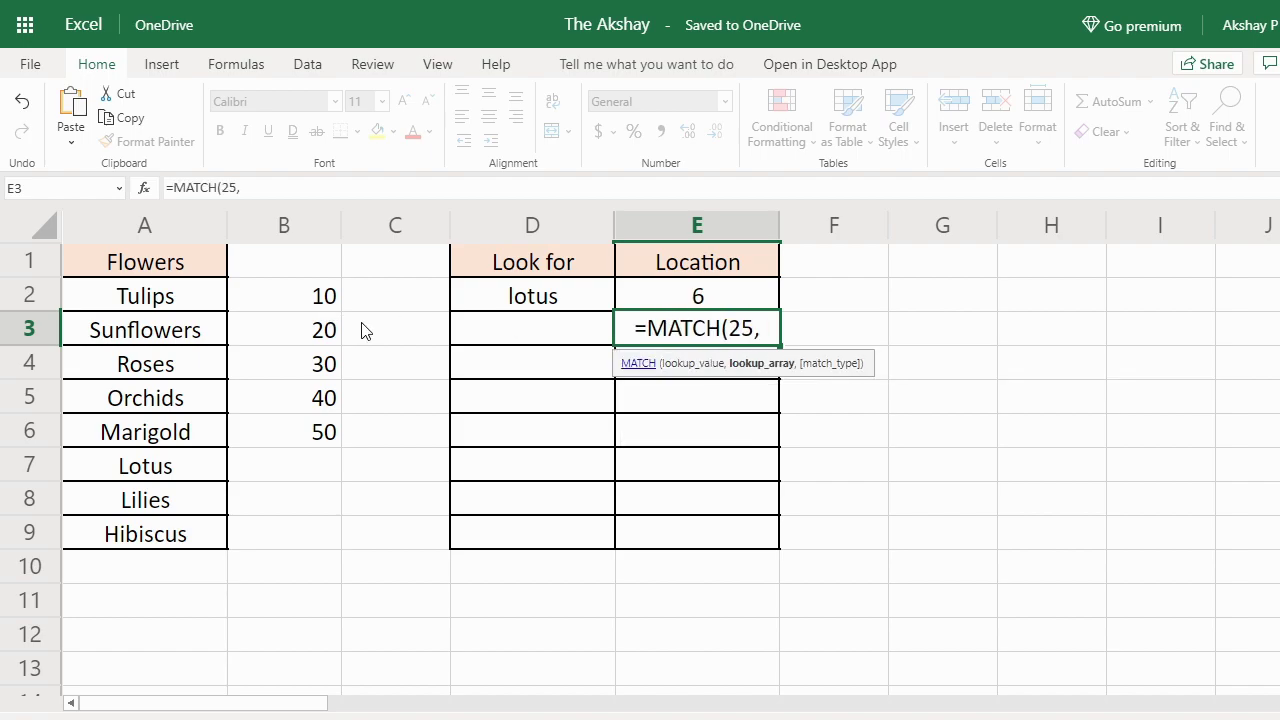
drag(320, 303, 313, 446)
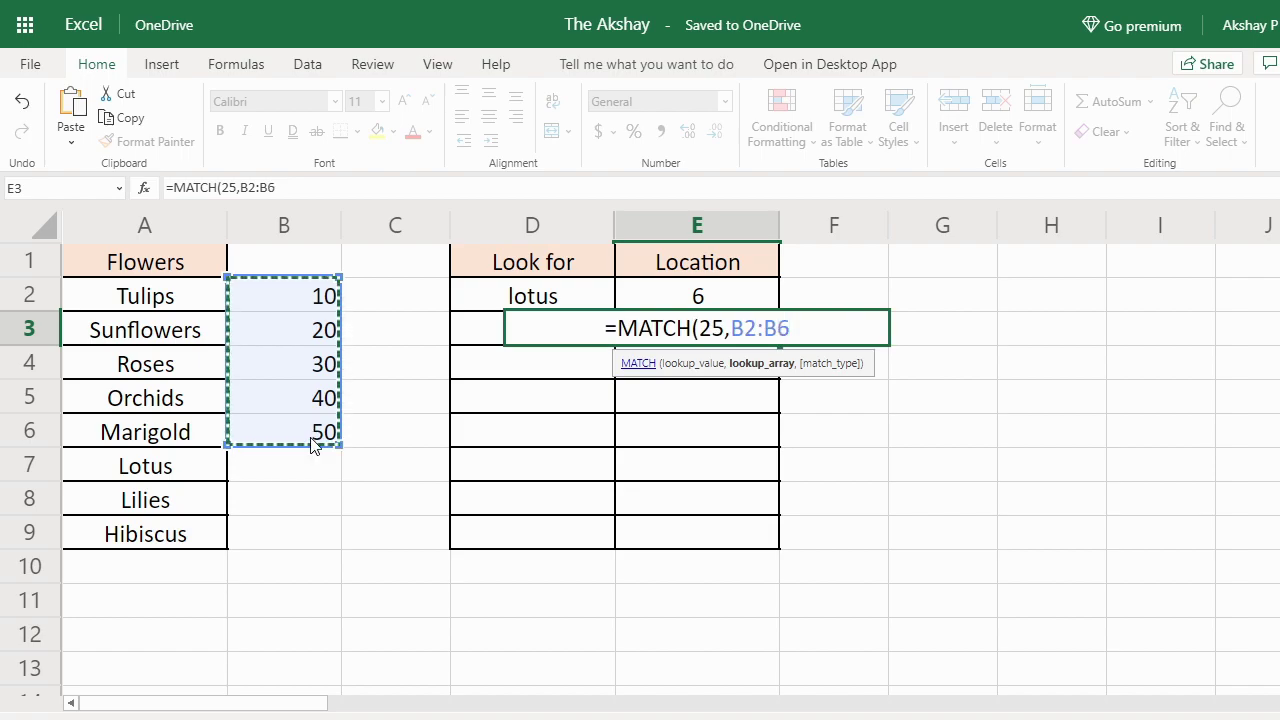
text(,1)
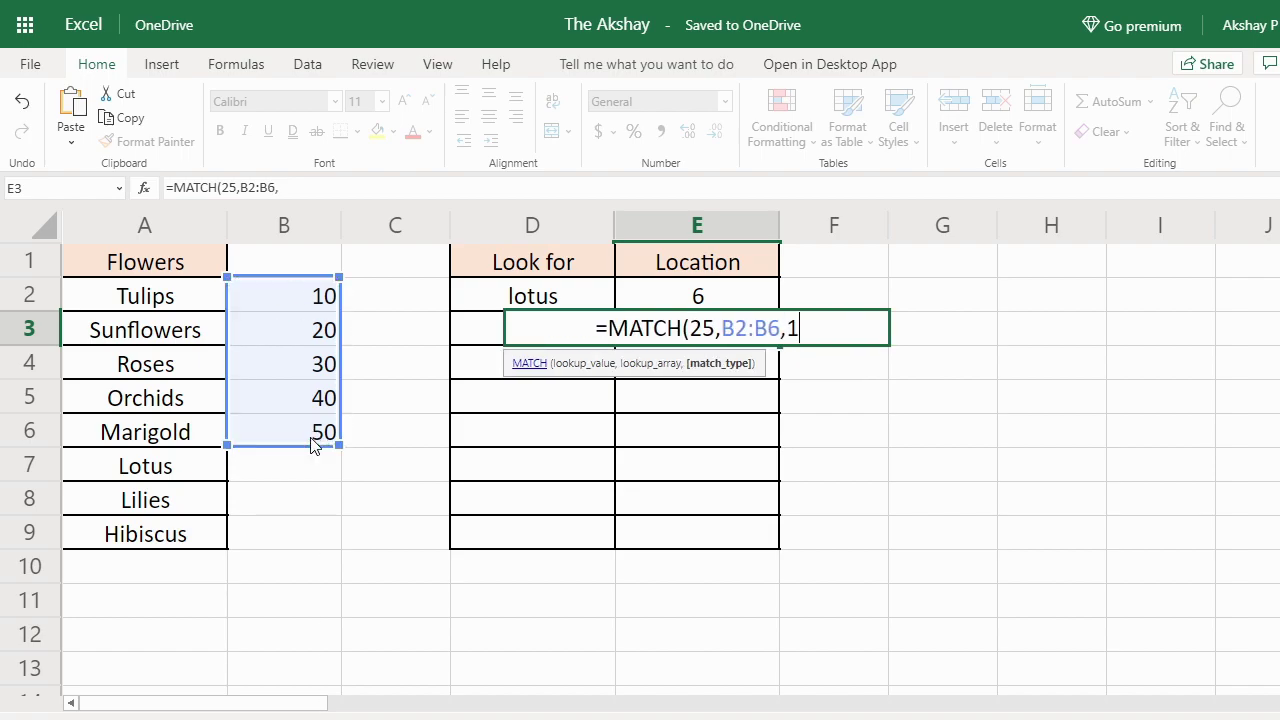
key(ctrl+Return)
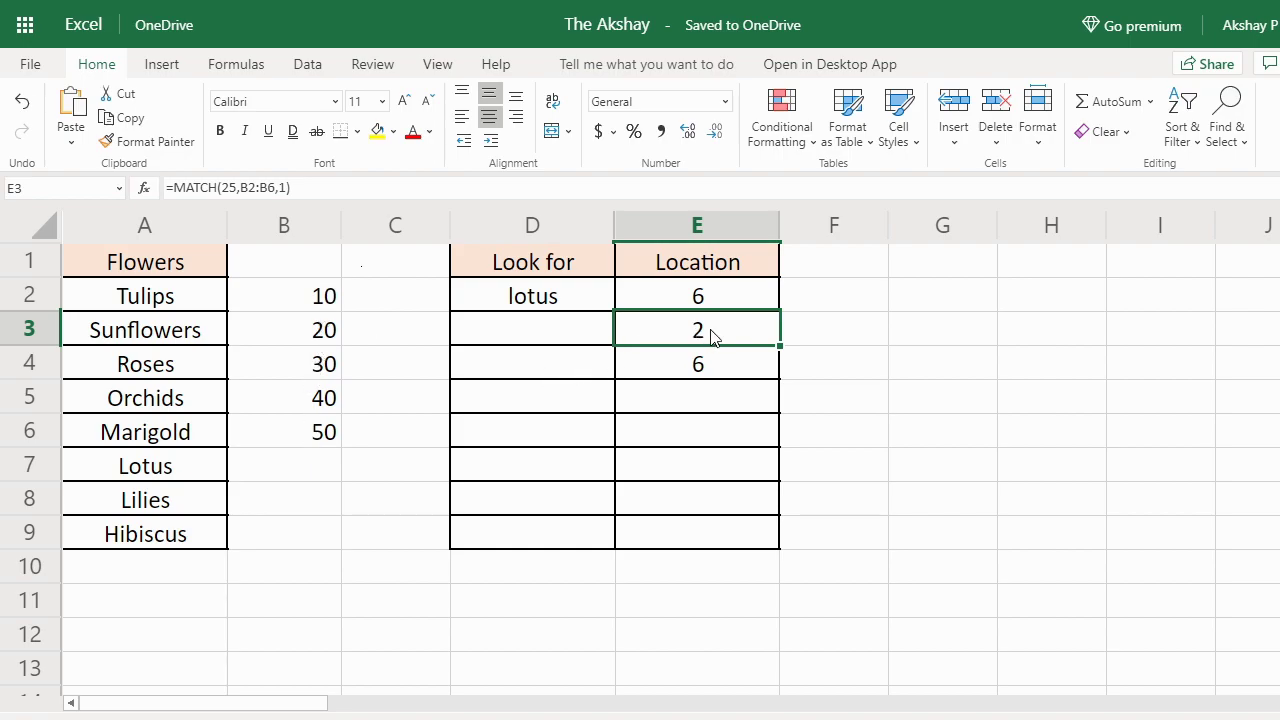
click(320, 341)
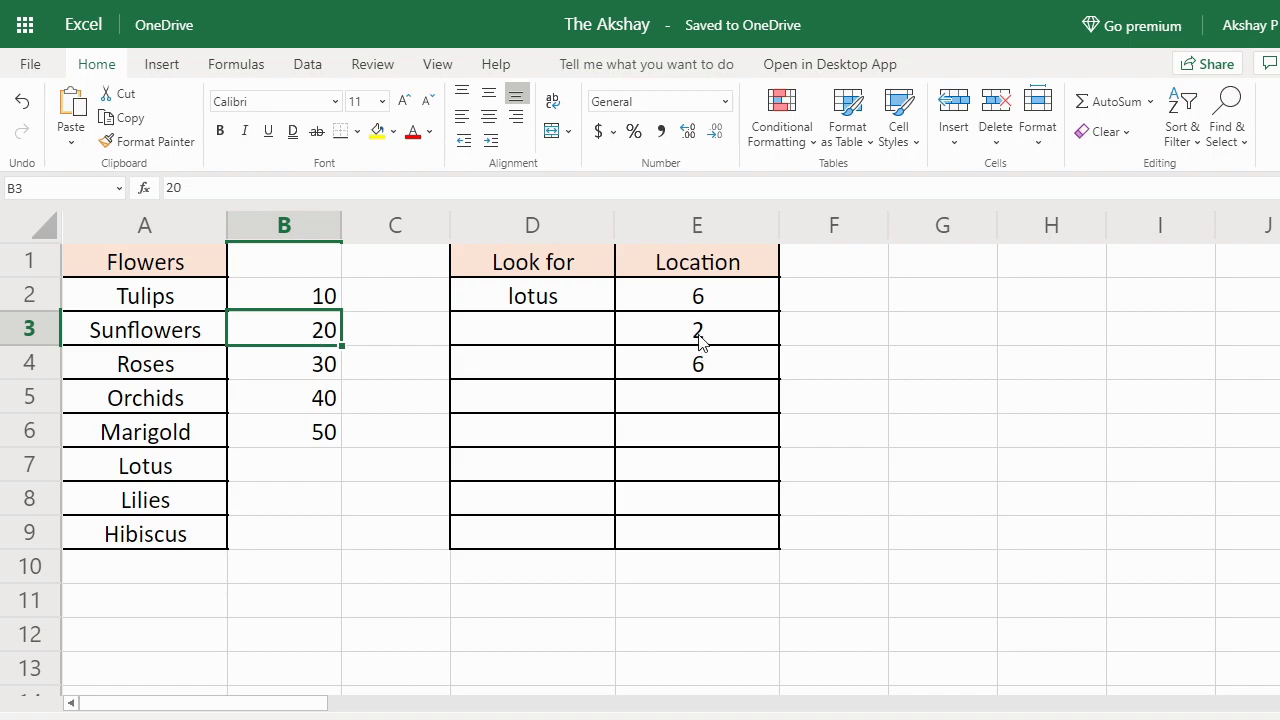
Replace the formula in E4 with =MATCH(25,B2:B6,-1)
click(695, 367)
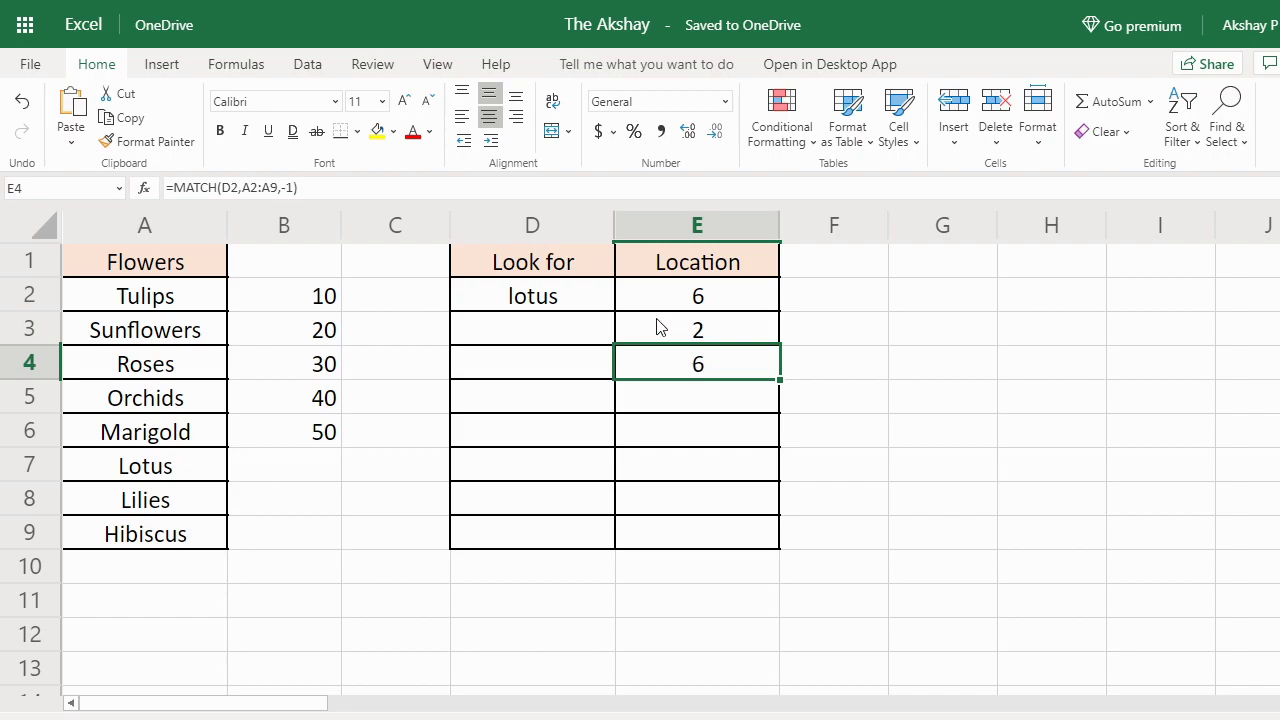
text(=mat)
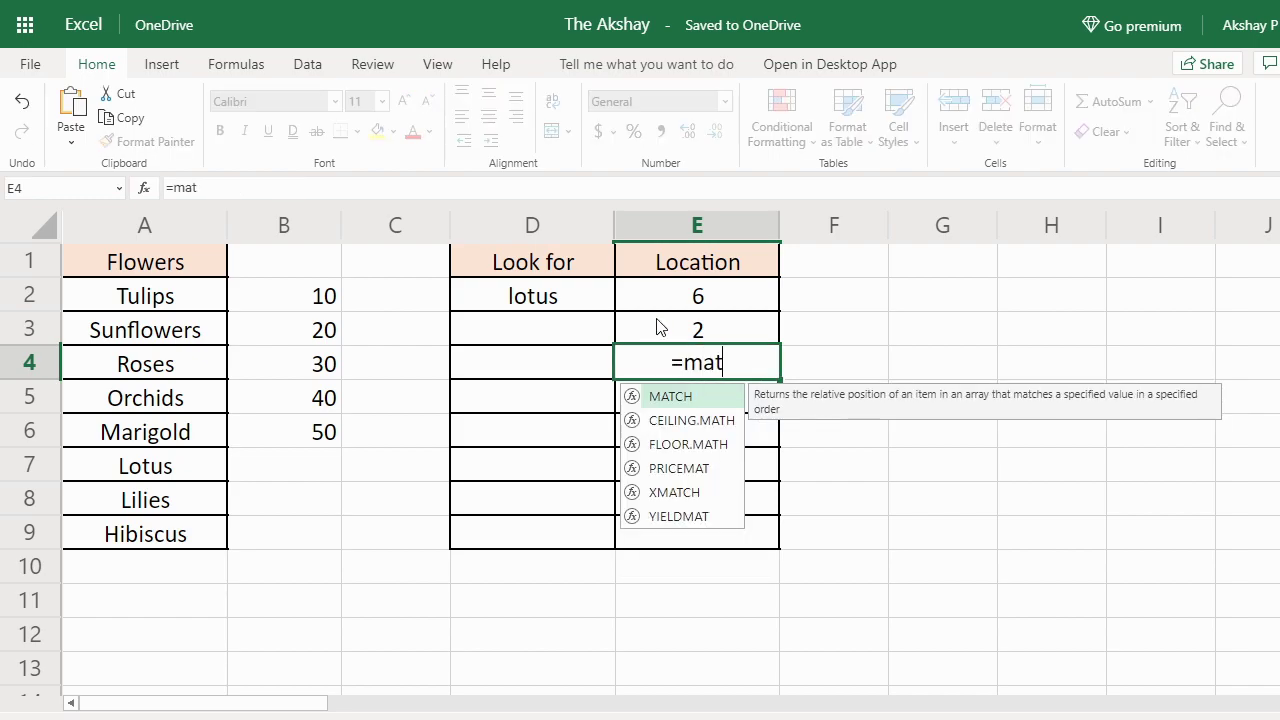
key(Tab)
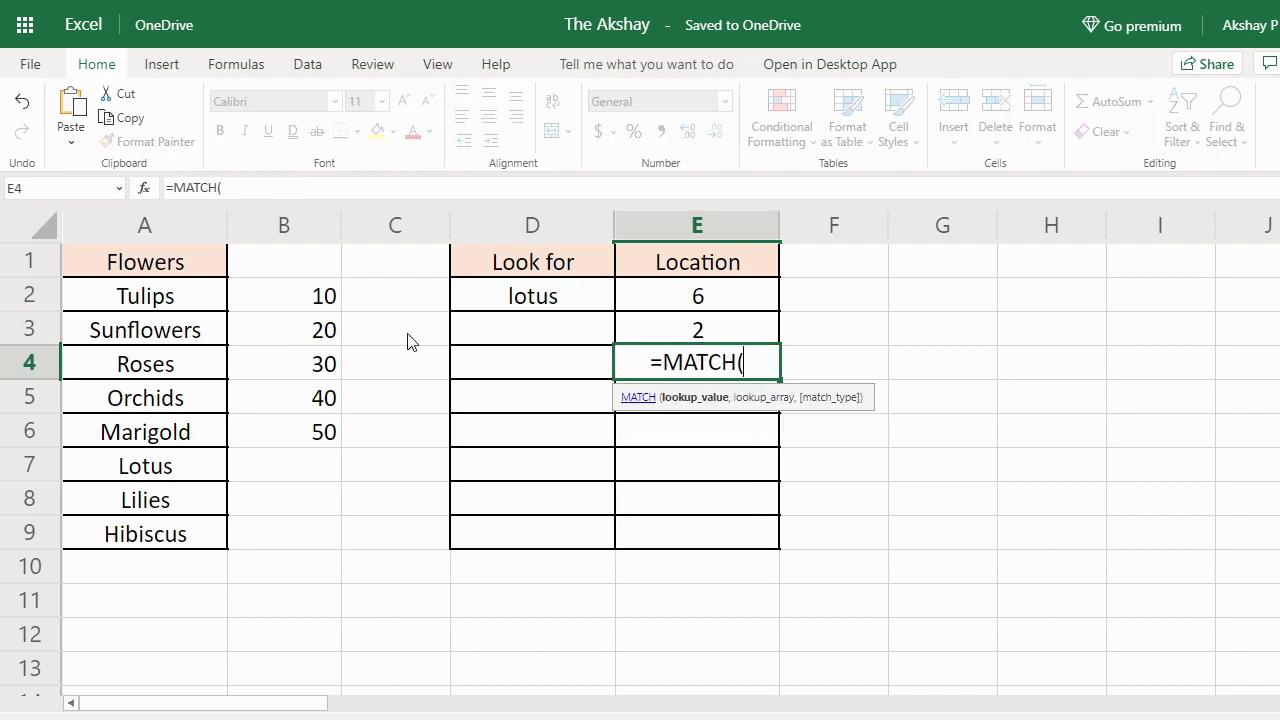
text(25,)
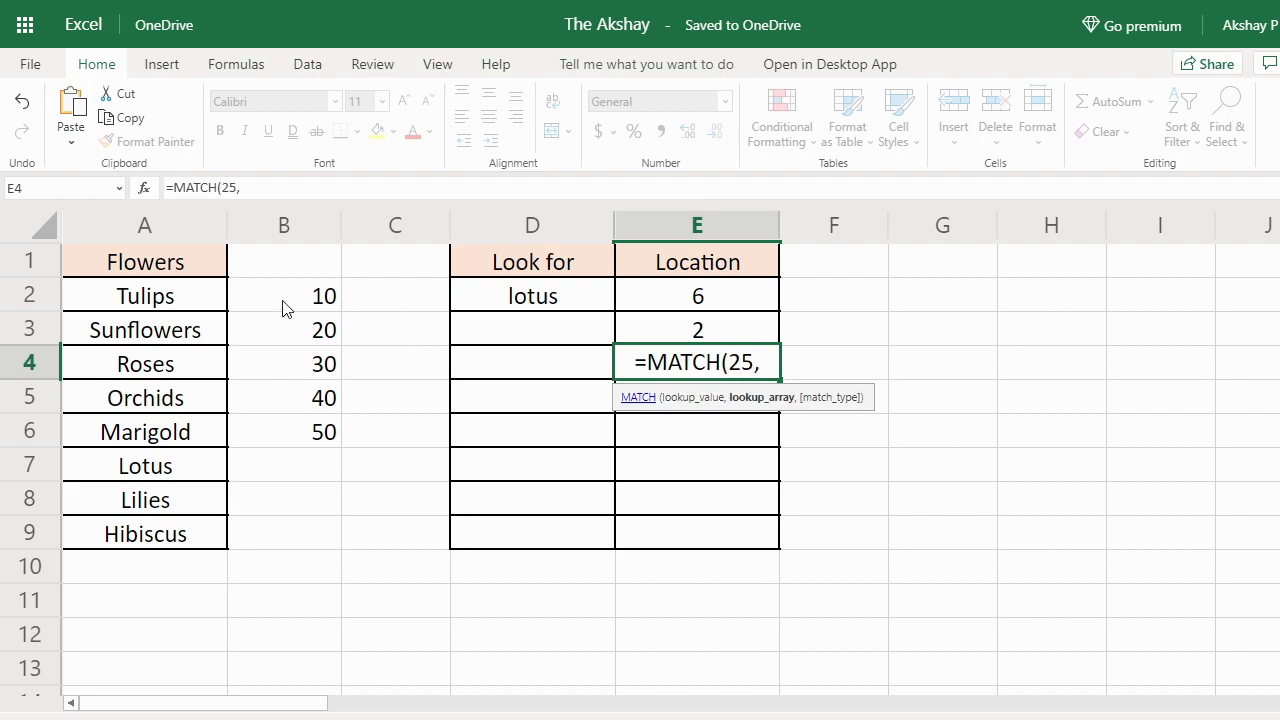
drag(286, 300, 297, 436)
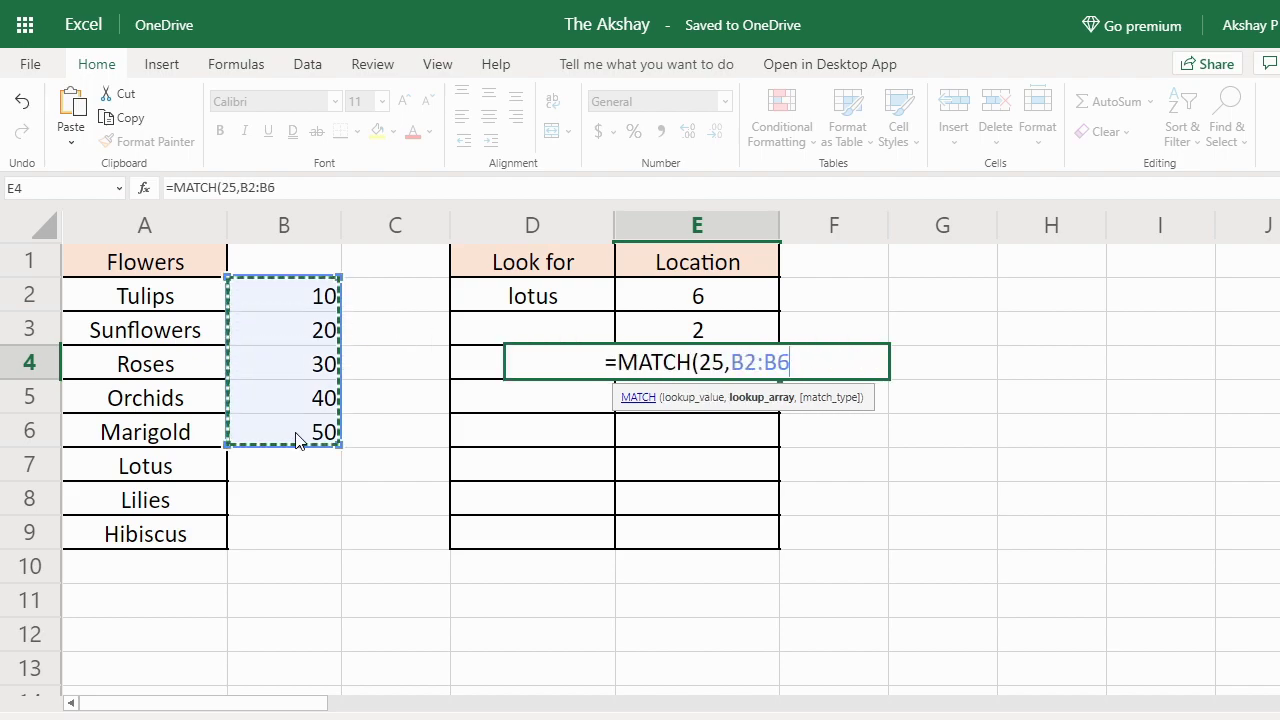
text(,)
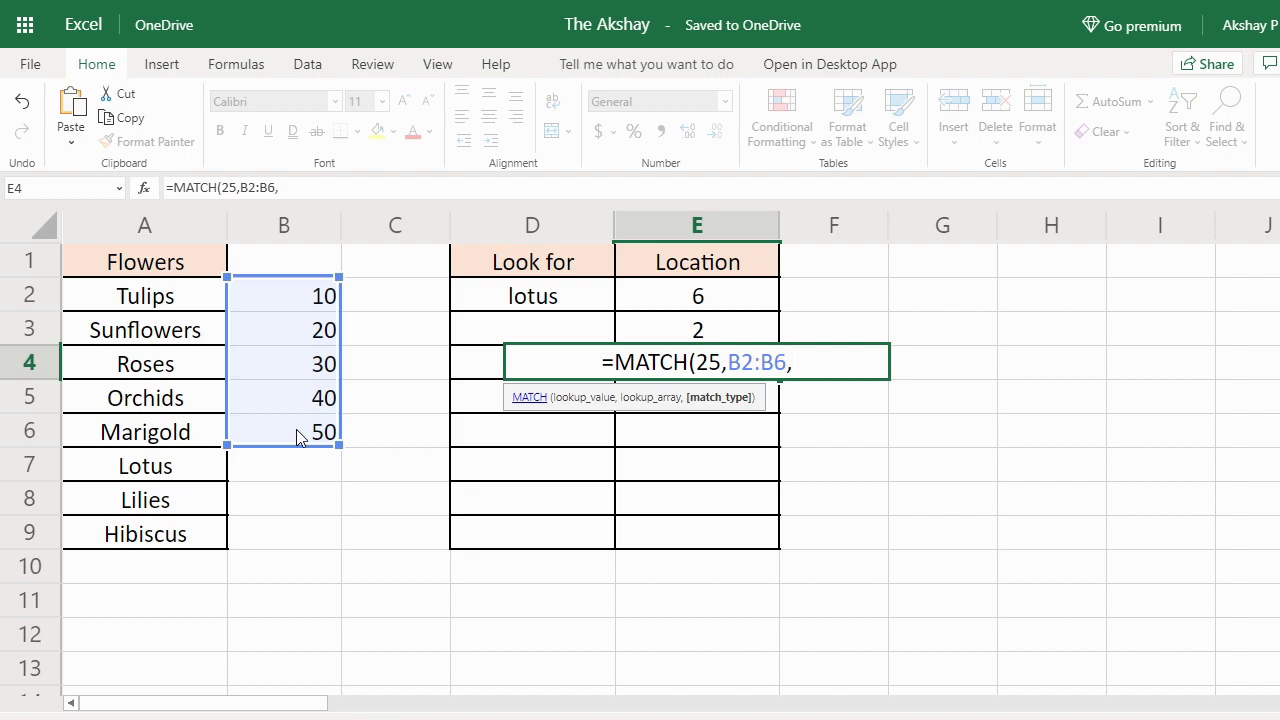
text(-1))
key(Return)
key(Up)
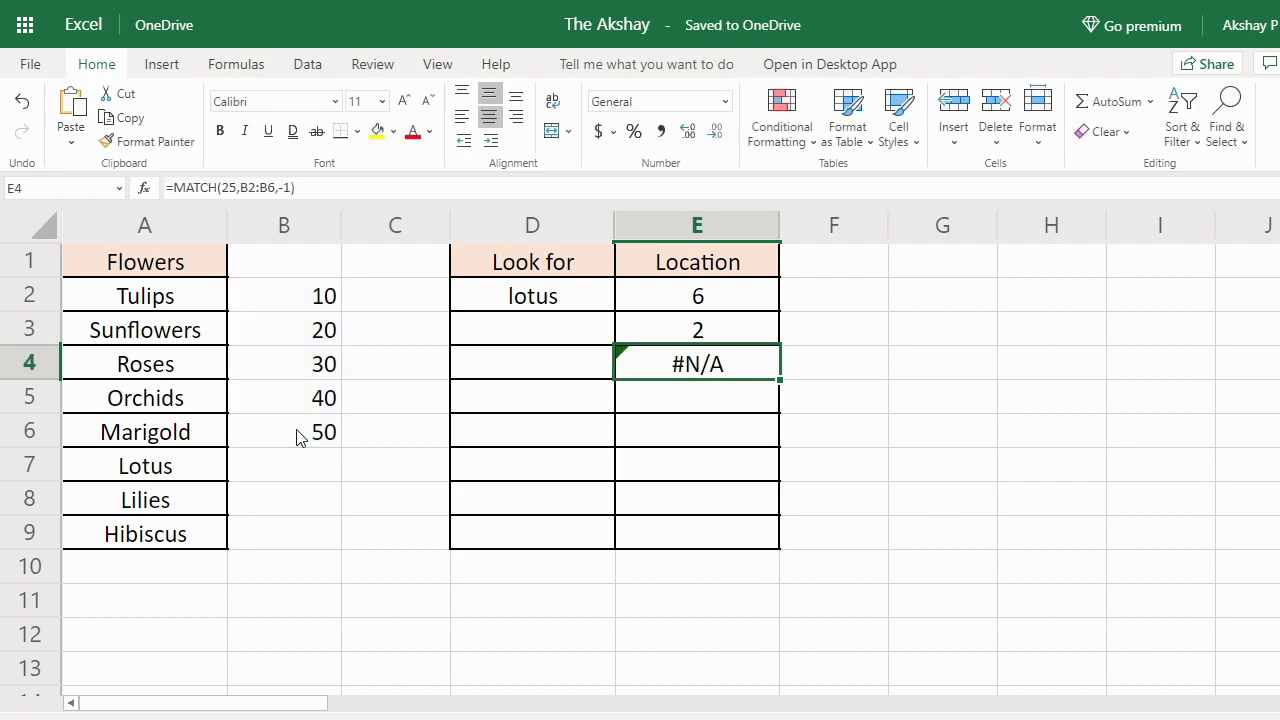
Sort only the numbers in B2:B6 in descending order and check the E4 match against column B
drag(314, 300, 329, 436)
click(1182, 132)
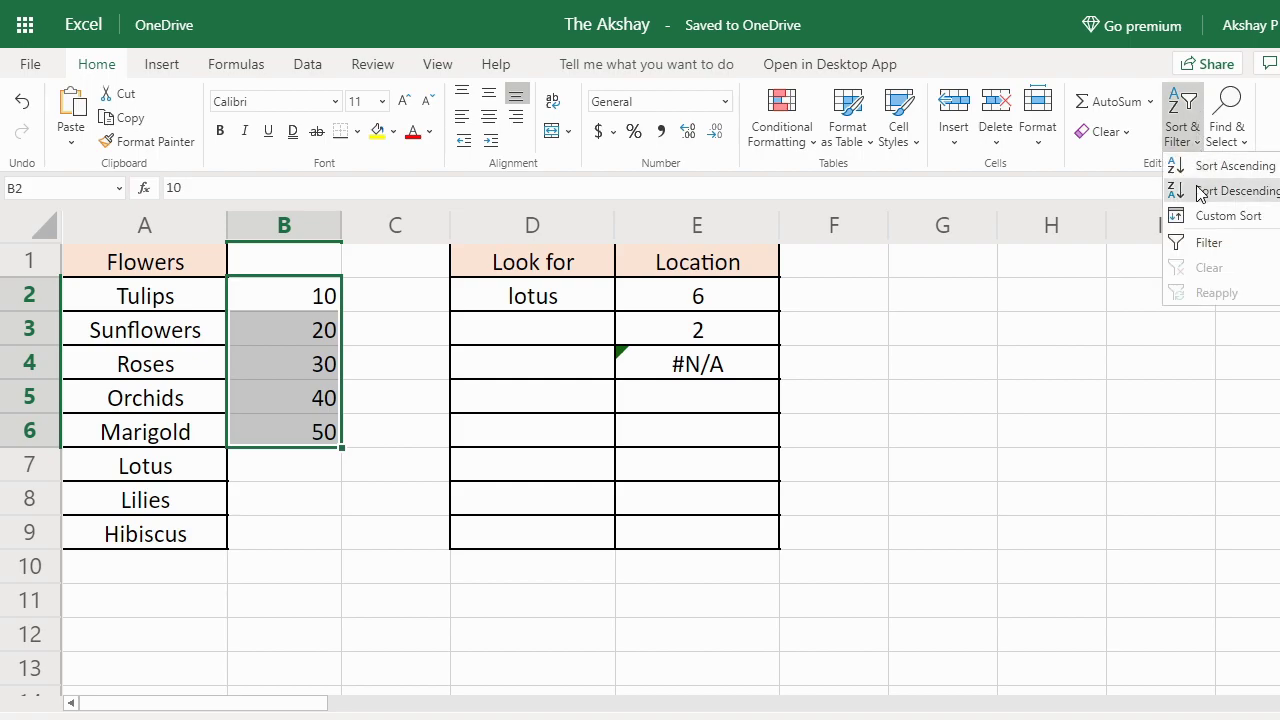
click(1190, 191)
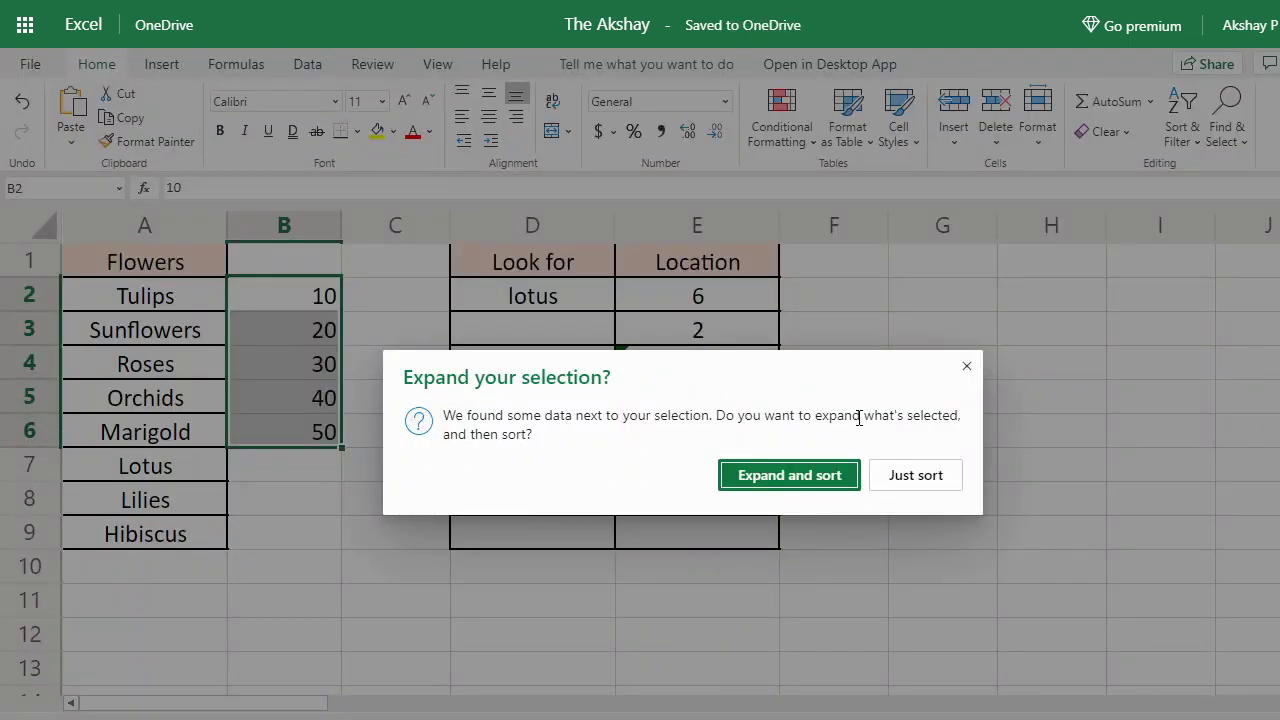
click(902, 476)
click(768, 365)
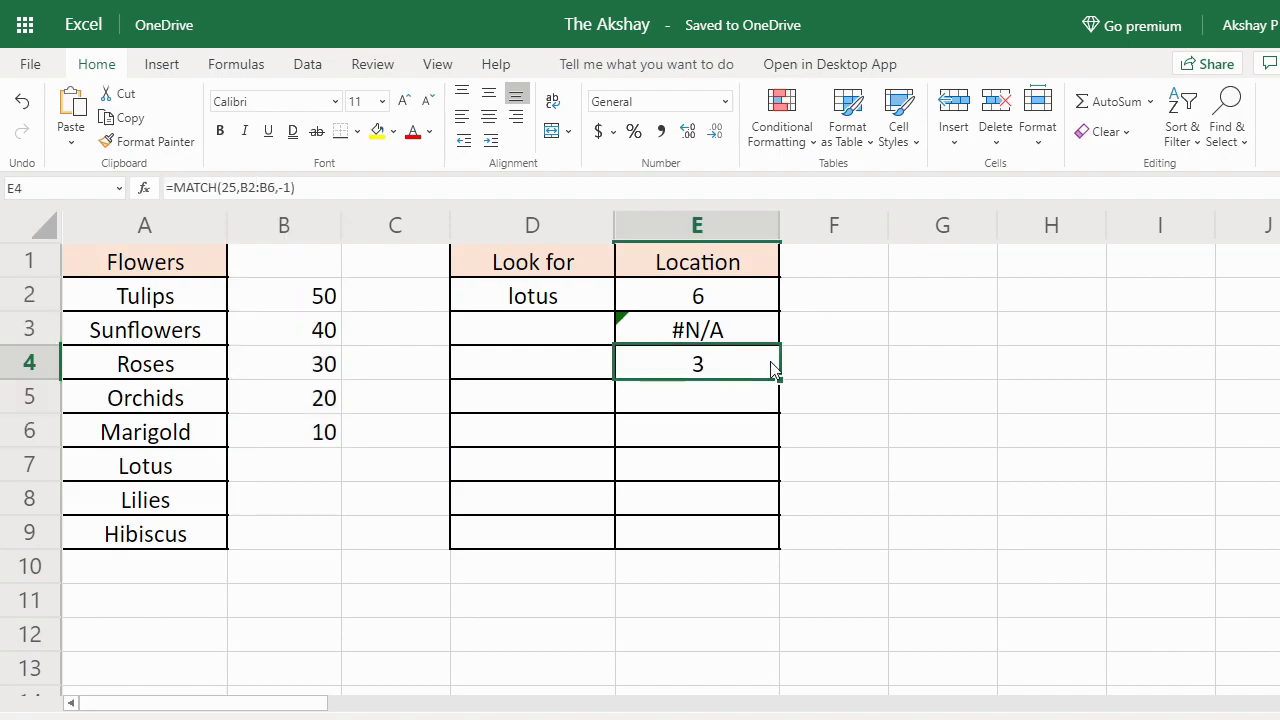
click(332, 366)
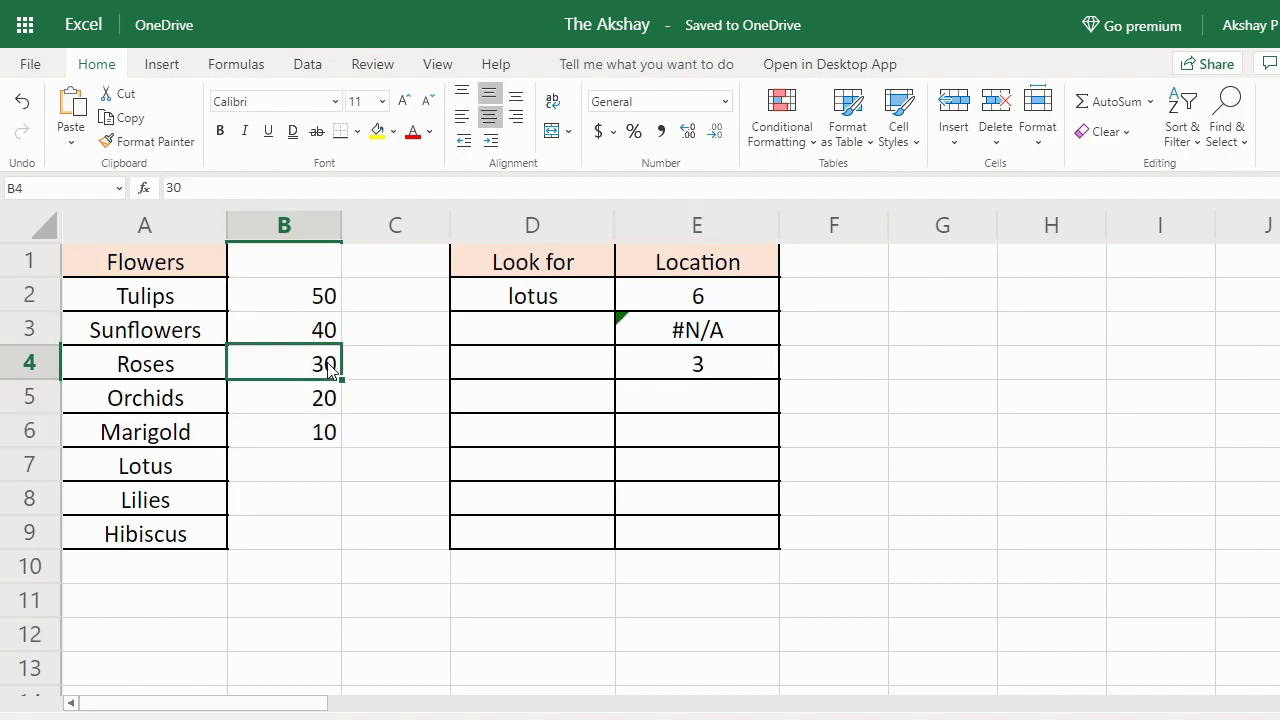